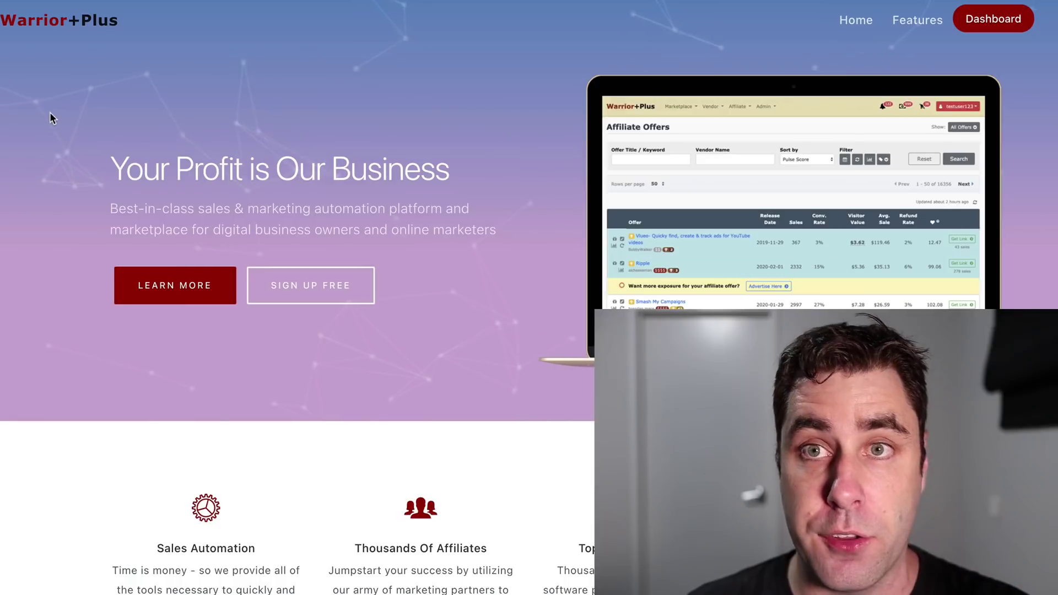
Look through the Warrior+Plus home page, from the introduction and platform features to the account sign-up section.
scroll(48, 115, "down", 5)
scroll(59, 162, "down", 20)
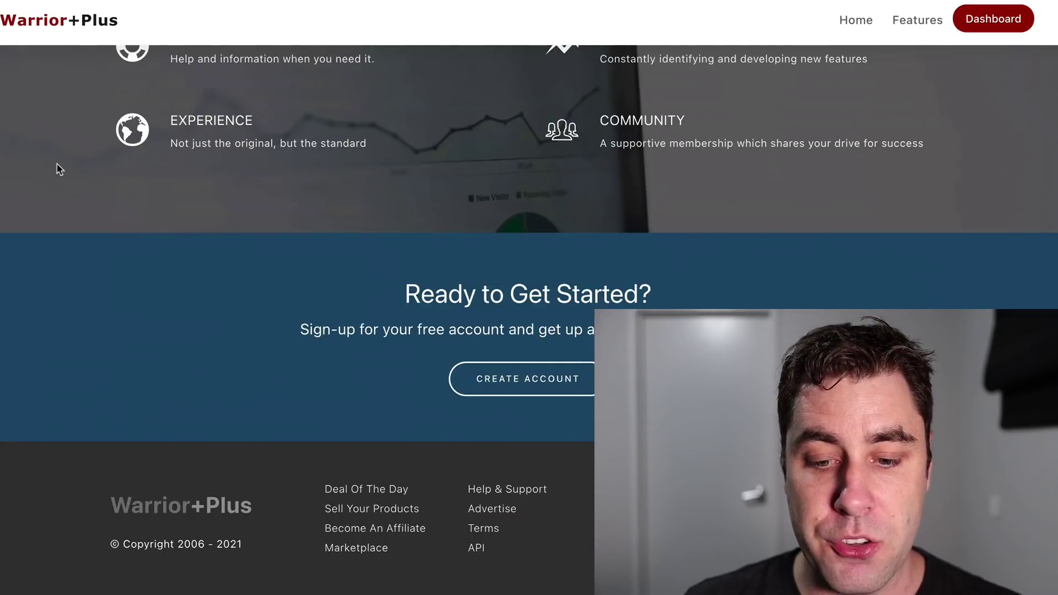
scroll(60, 169, "up", 20)
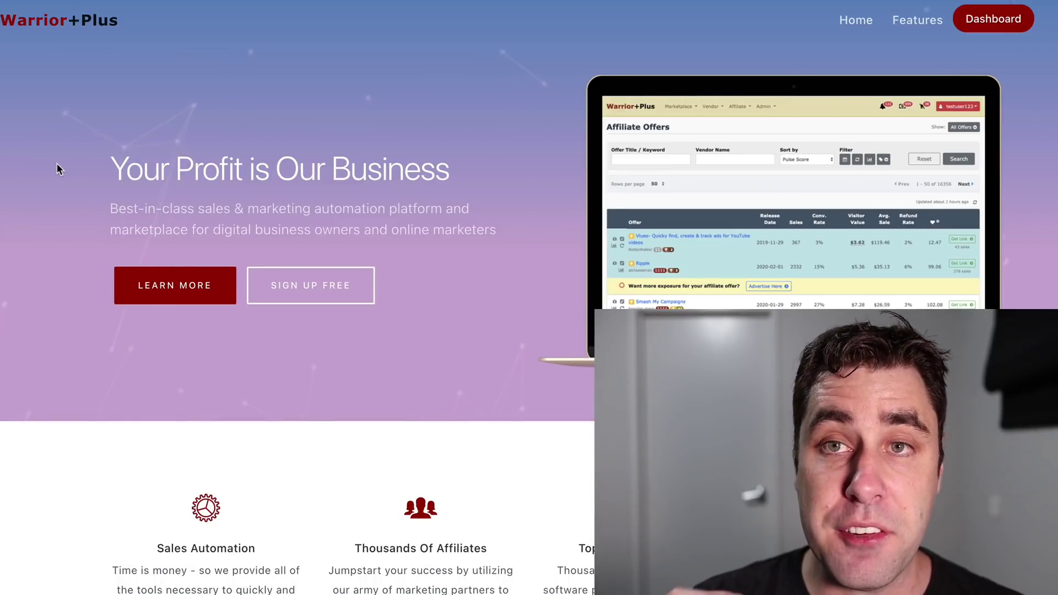
scroll(58, 164, "down", 1)
scroll(58, 169, "up", 1)
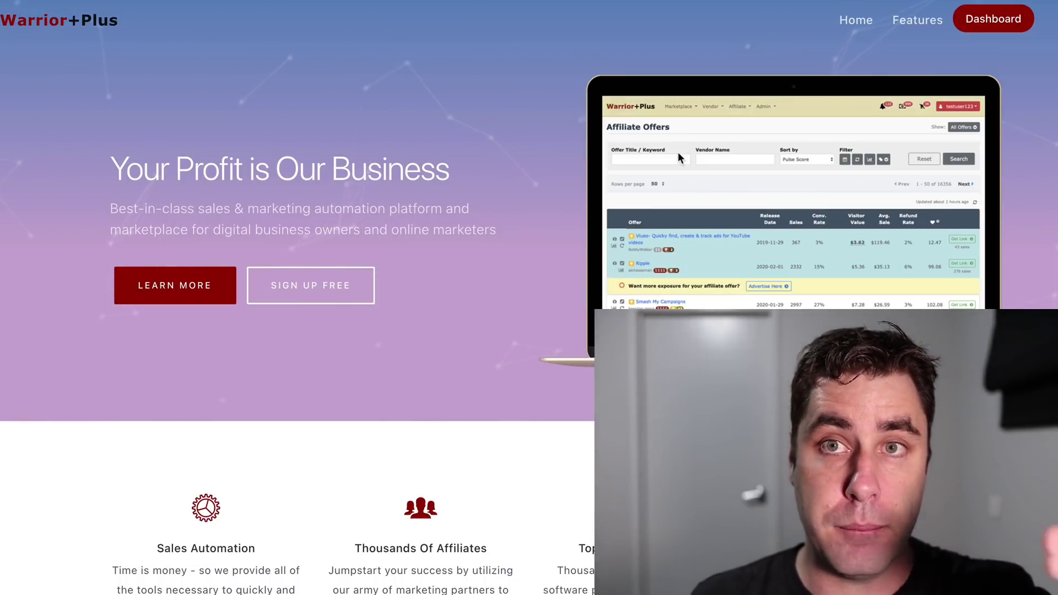
scroll(678, 151, "down", 15)
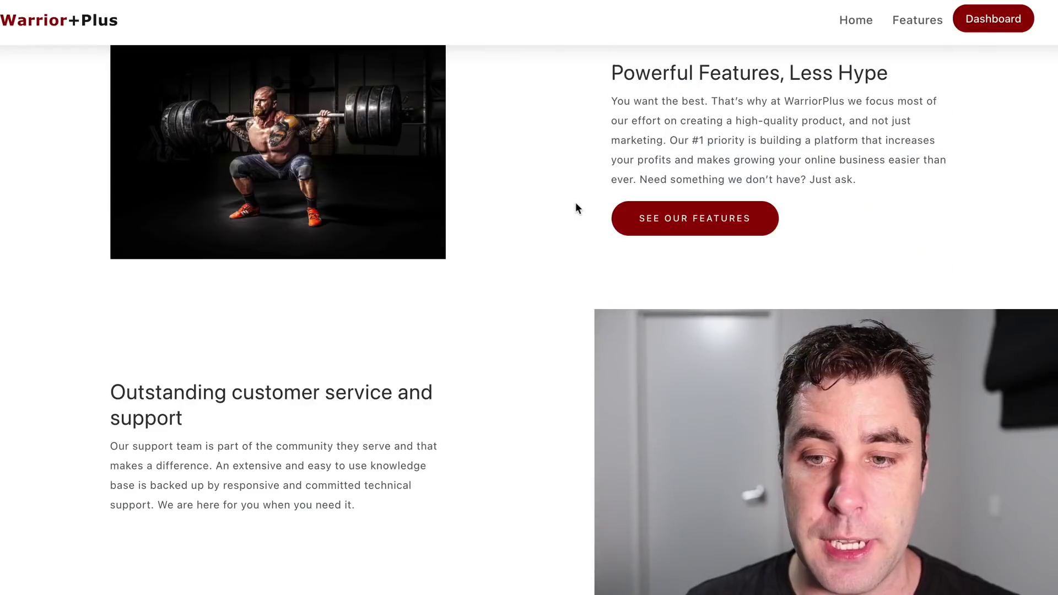
scroll(962, 26, "up", 1)
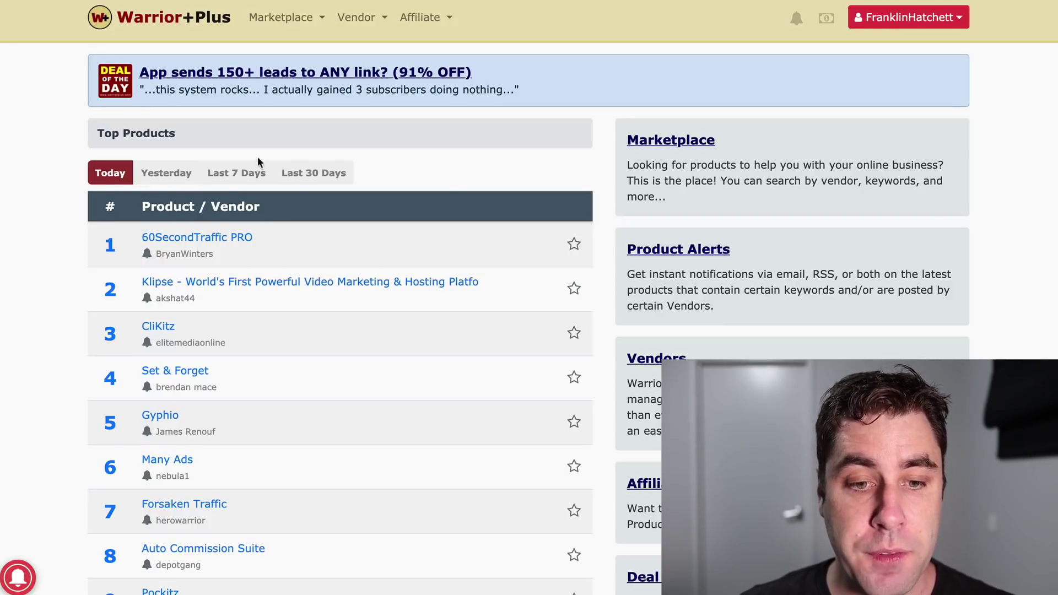
Compare the top products rankings for today, yesterday, the last 7 days and the last 30 days.
scroll(292, 181, "down", 2)
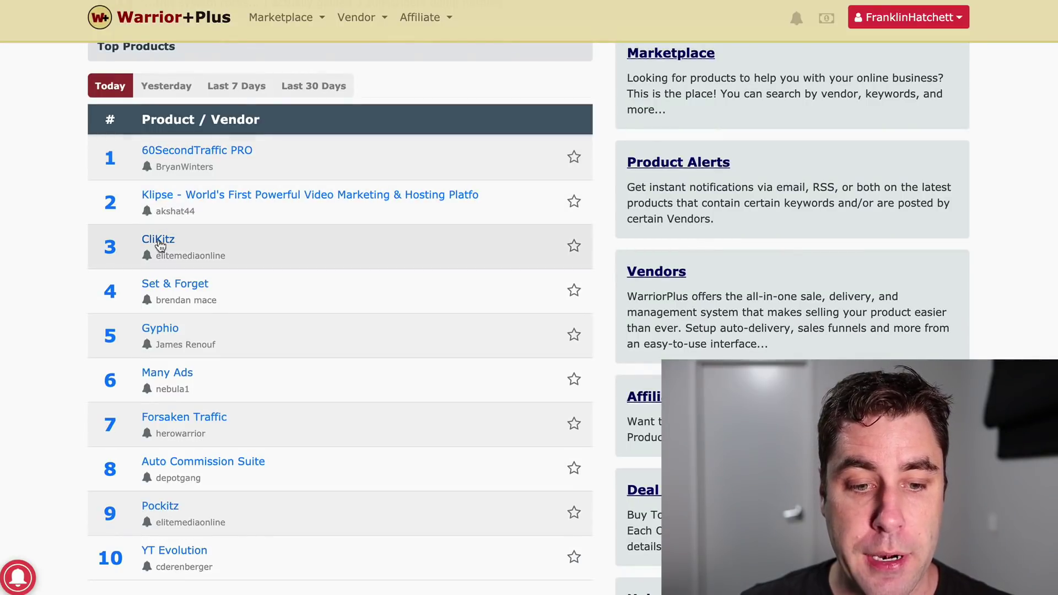
scroll(245, 223, "down", 1)
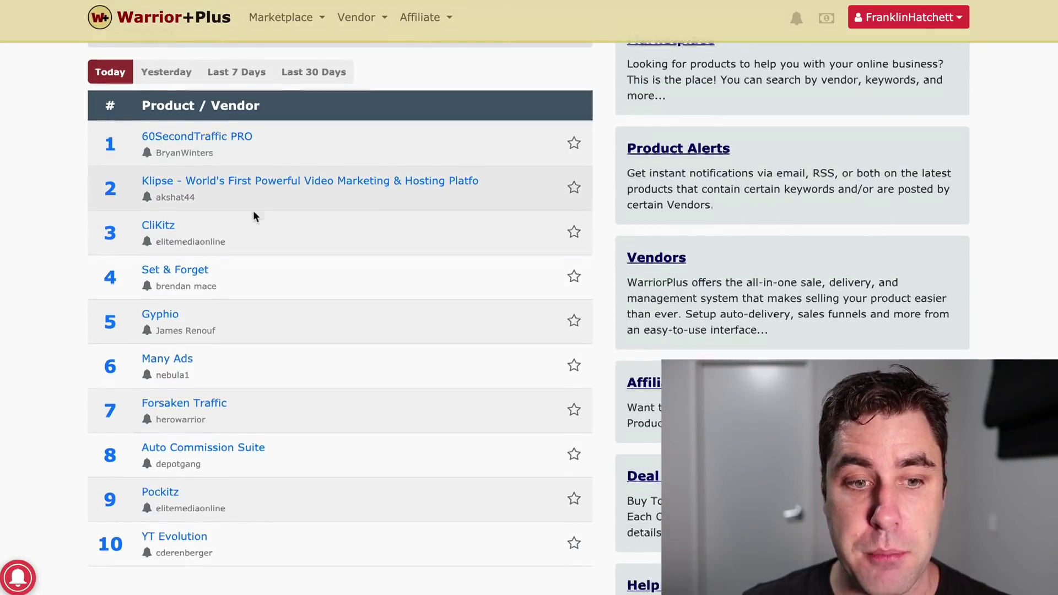
scroll(253, 215, "up", 2)
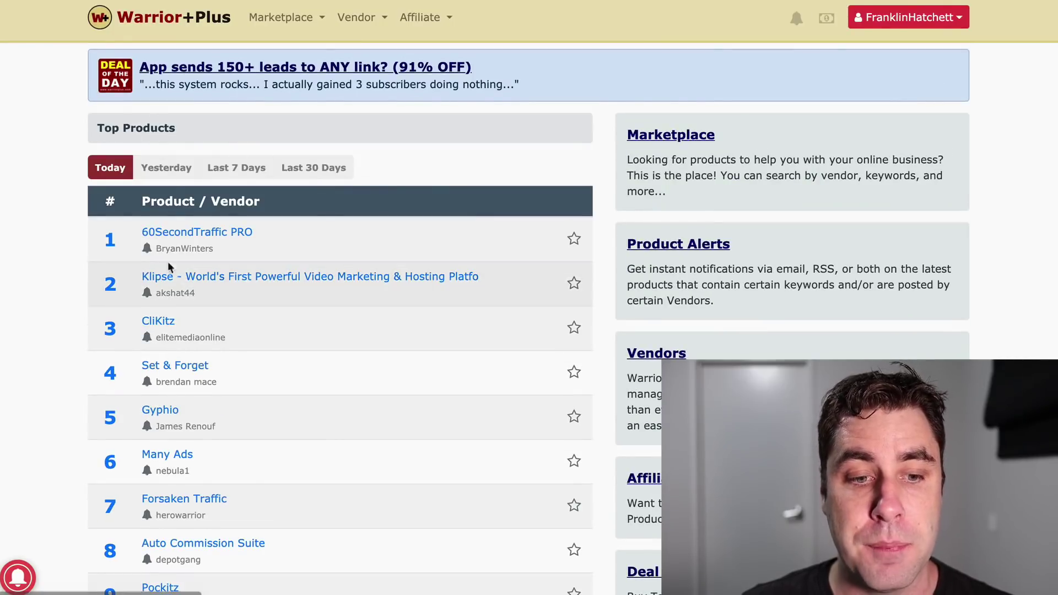
left_click(171, 172)
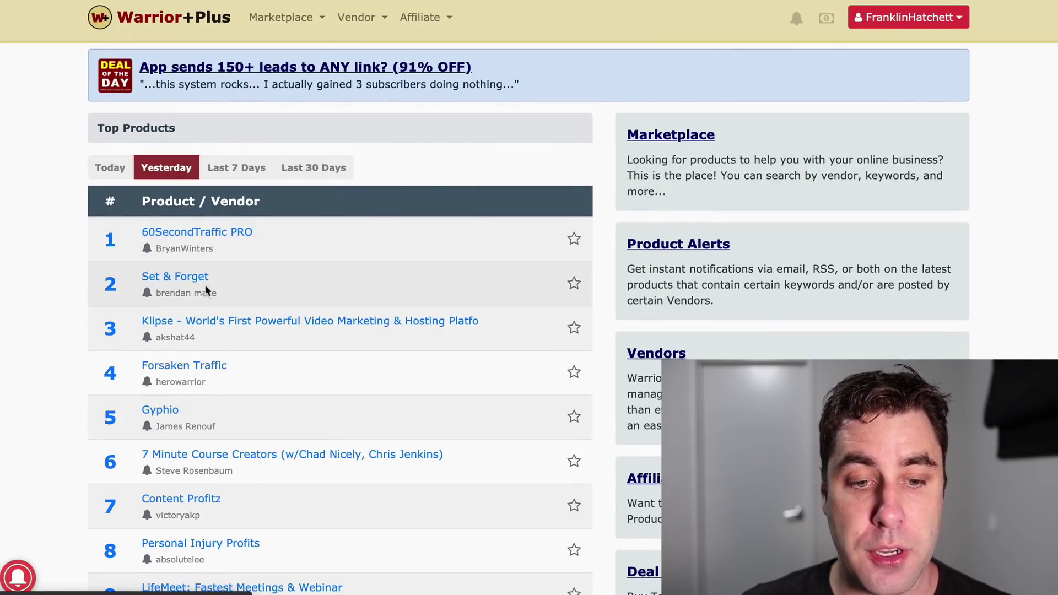
left_click(235, 171)
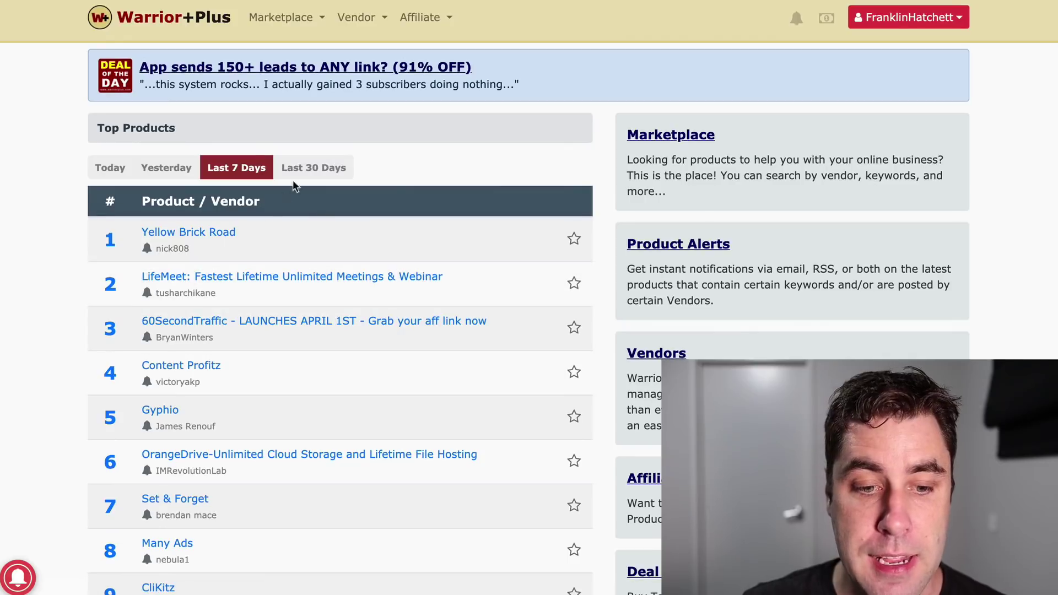
left_click(334, 170)
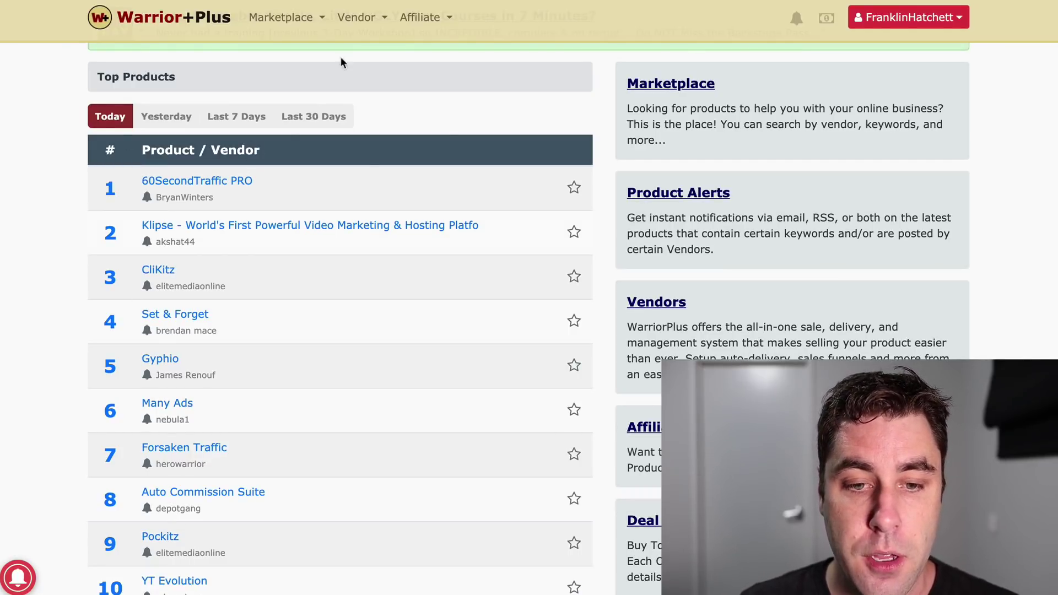
Open the list of affiliate offers from the affiliate area.
left_click(353, 18)
left_click(411, 18)
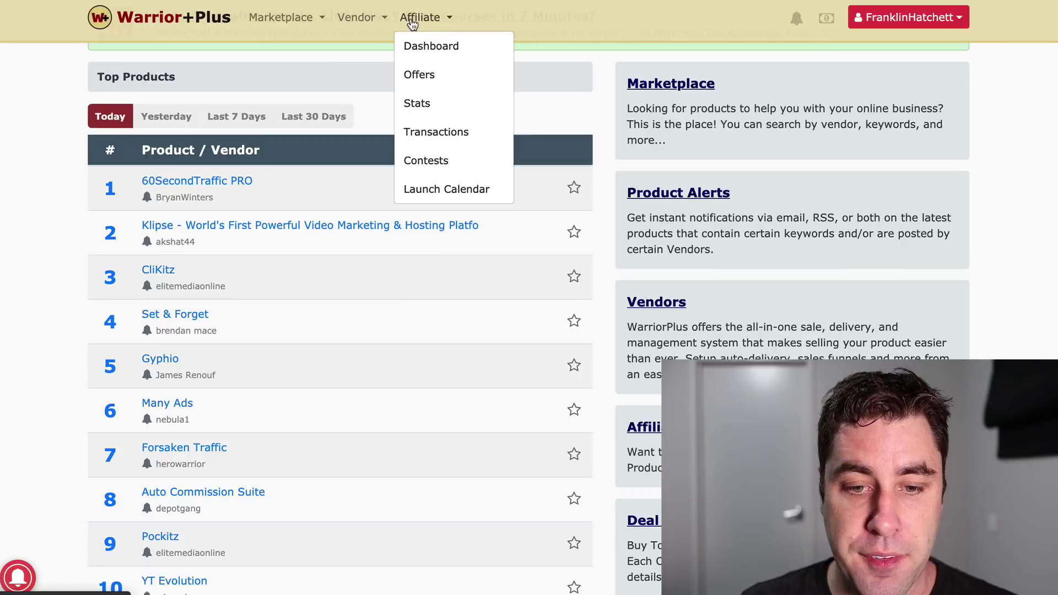
left_click(428, 76)
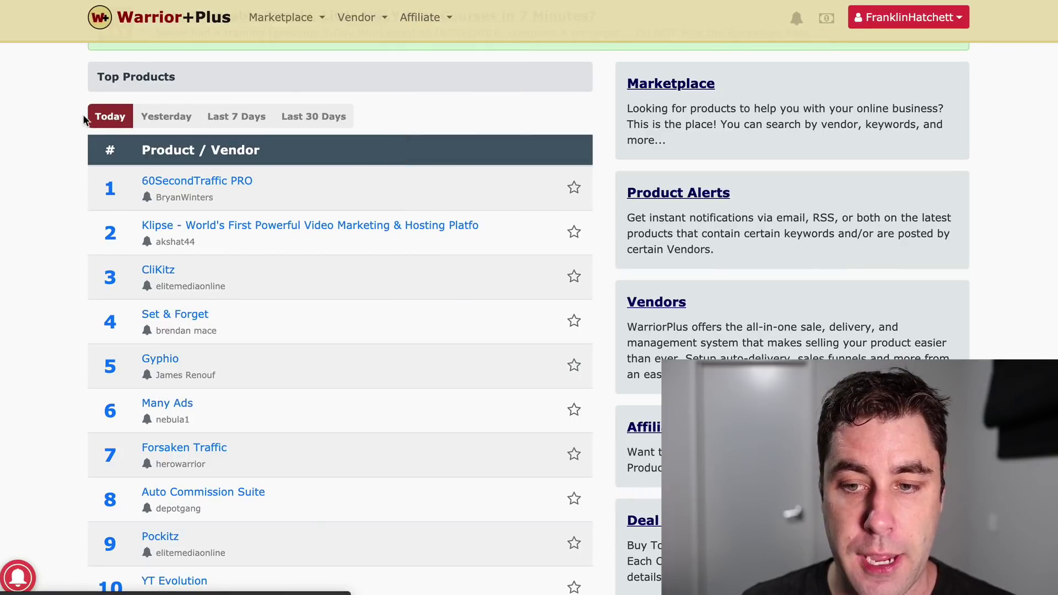
scroll(350, 255, "down", 1)
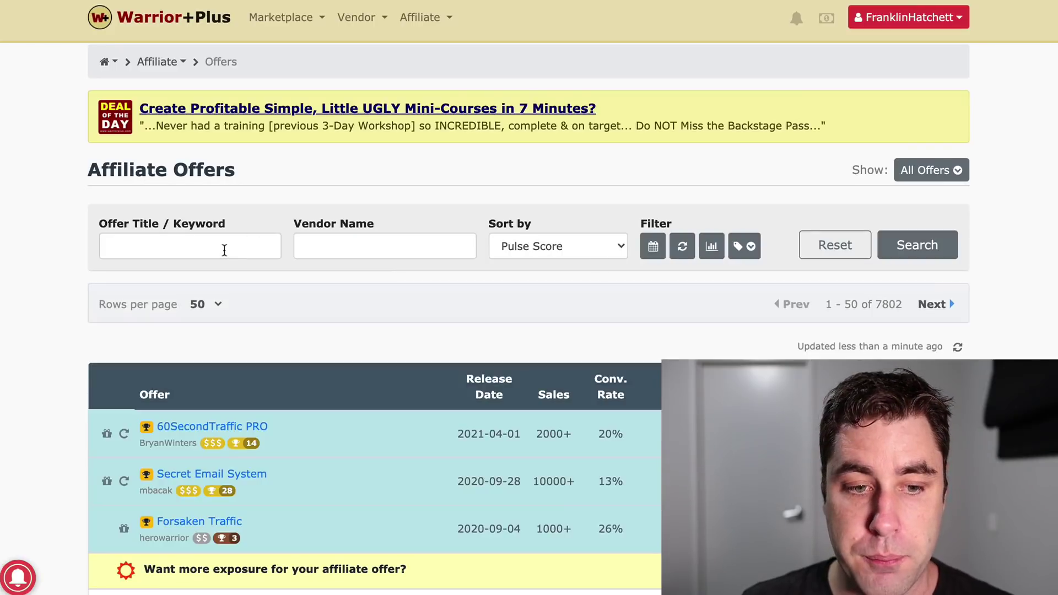
Examine the affiliate offers' sales, conversion rate, visitor value, average sale, refund rate and link request options.
scroll(227, 246, "down", 4)
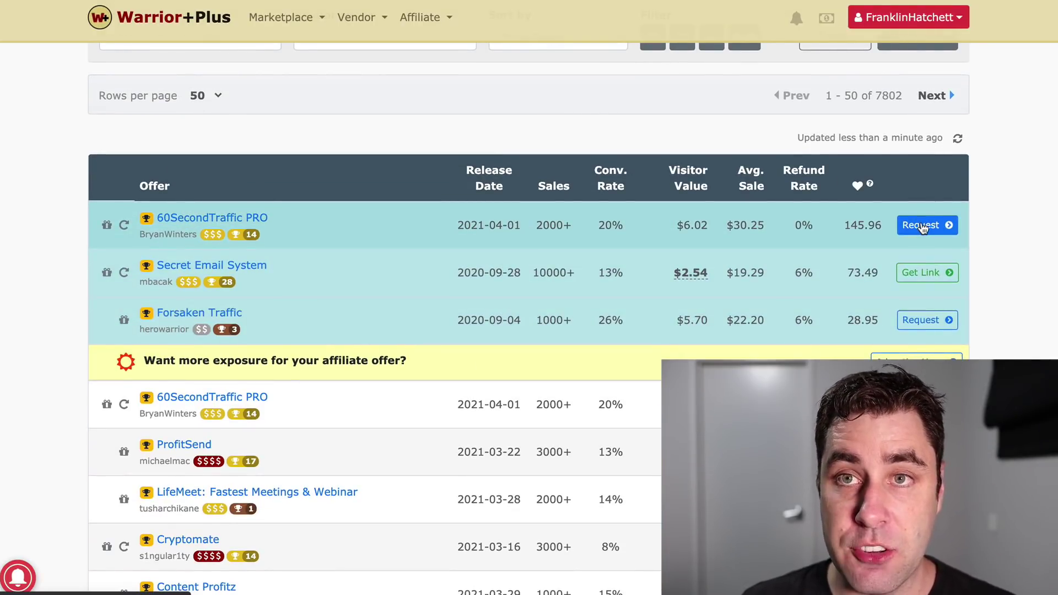
scroll(700, 242, "down", 6)
scroll(621, 259, "up", 6)
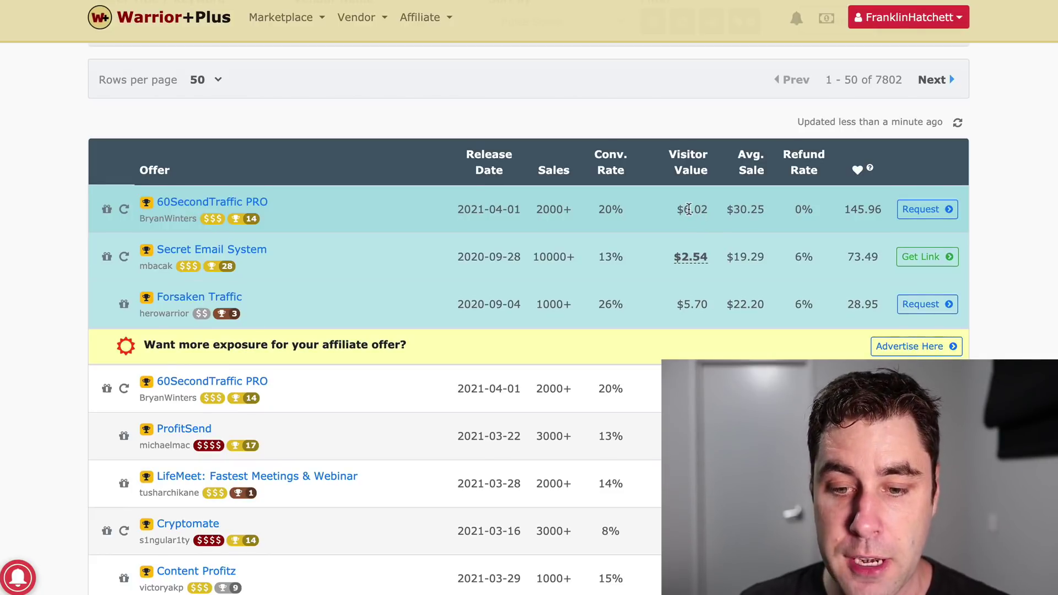
mouse_move(691, 262)
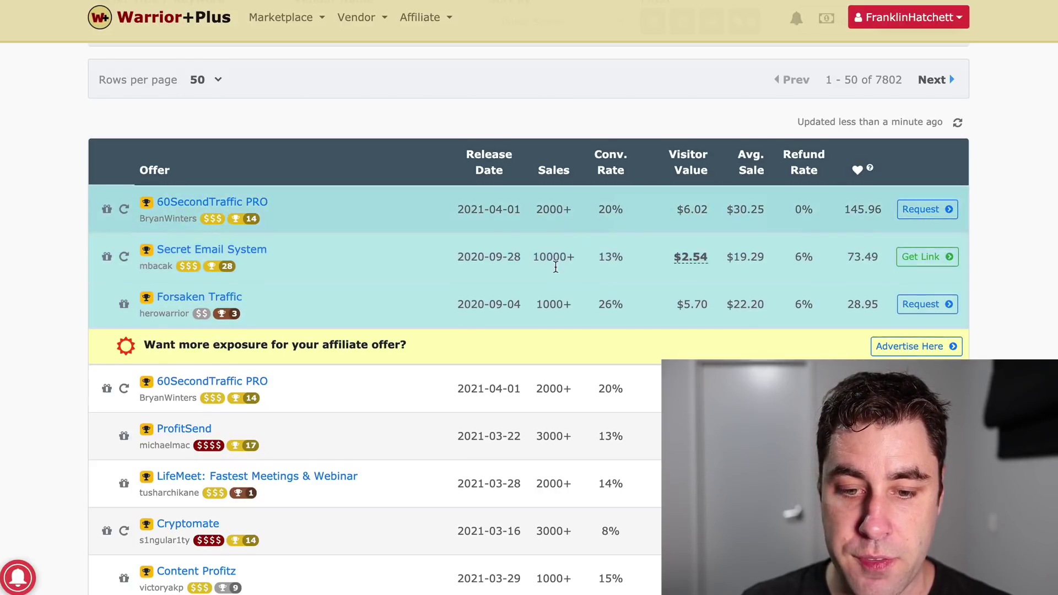
scroll(129, 336, "down", 7)
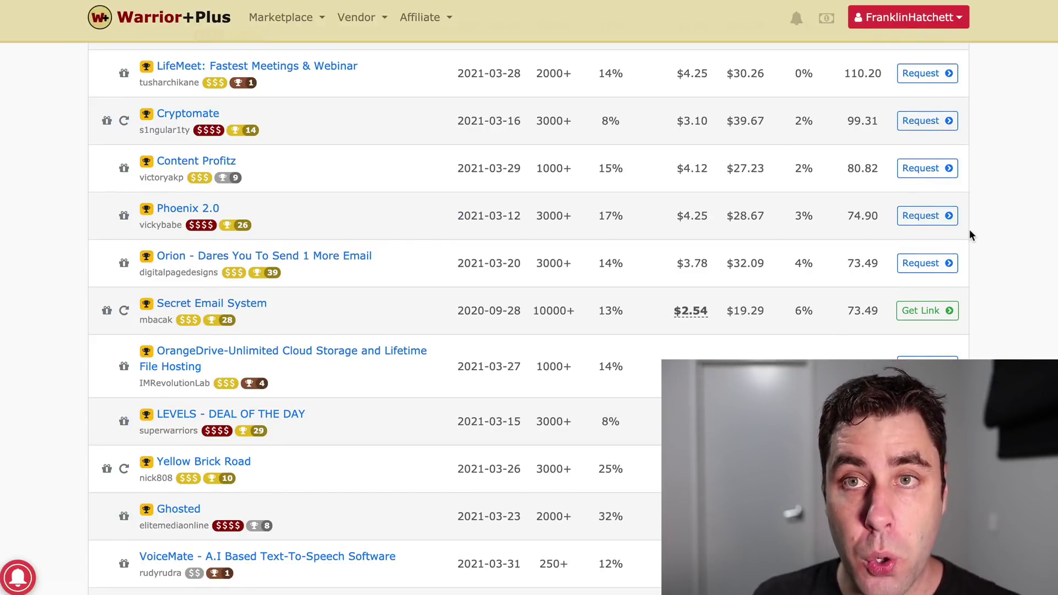
scroll(970, 230, "up", 8)
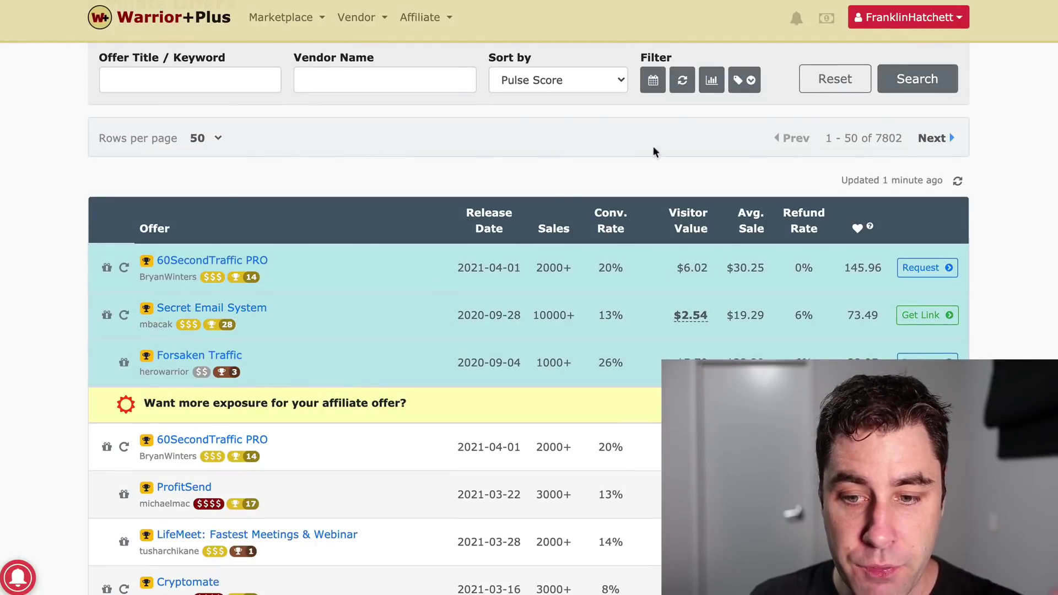
scroll(486, 196, "down", 20)
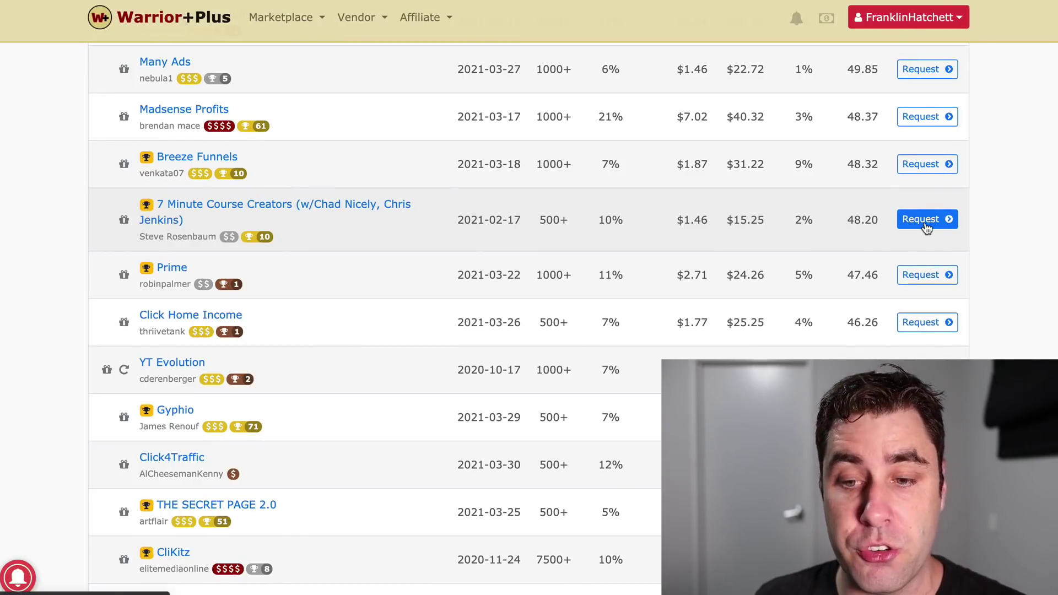
scroll(321, 240, "up", 20)
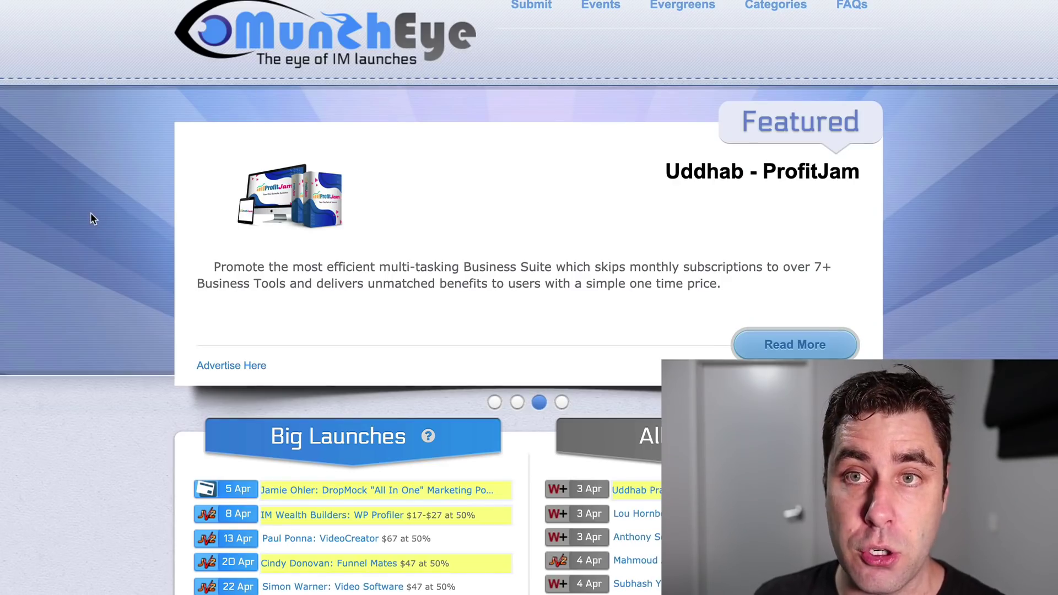
Review the Big Launches and All Launches lists on MunchEye, checking which upcoming products belong to Warrior+Plus.
scroll(91, 213, "down", 1)
scroll(91, 214, "down", 2)
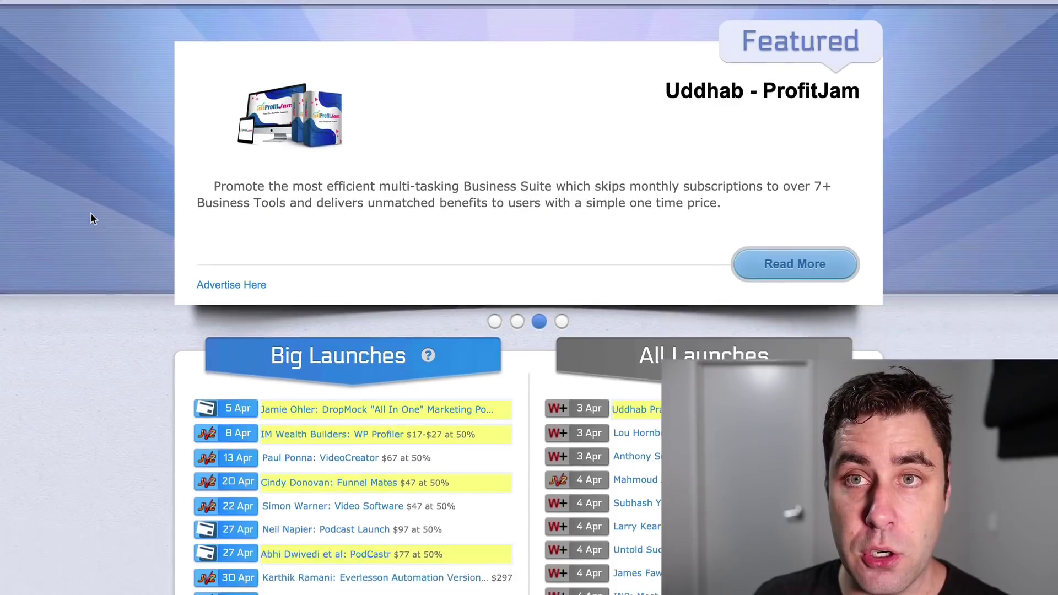
scroll(91, 214, "down", 3)
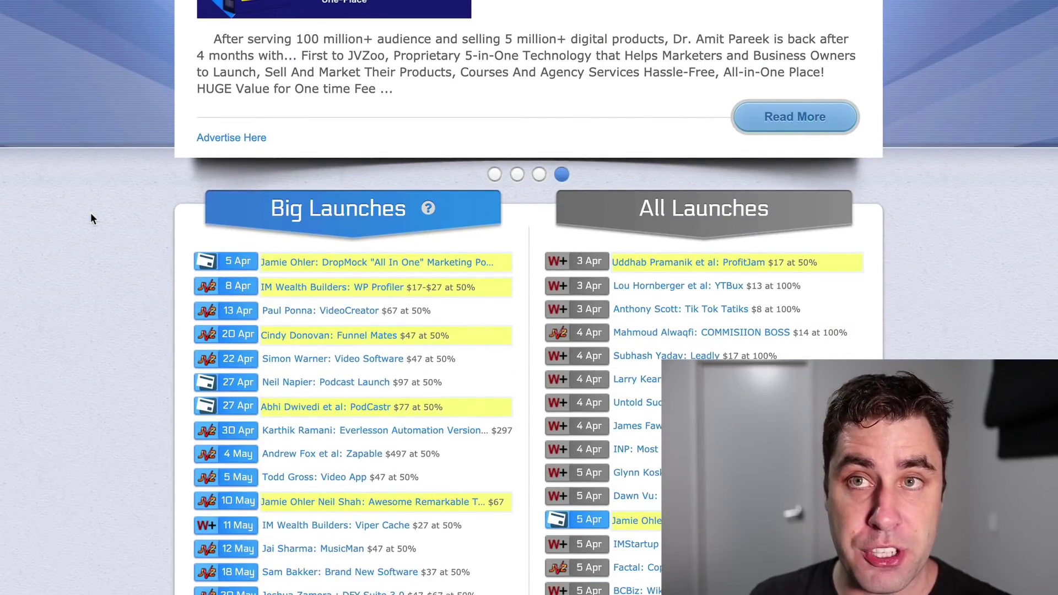
scroll(91, 213, "down", 4)
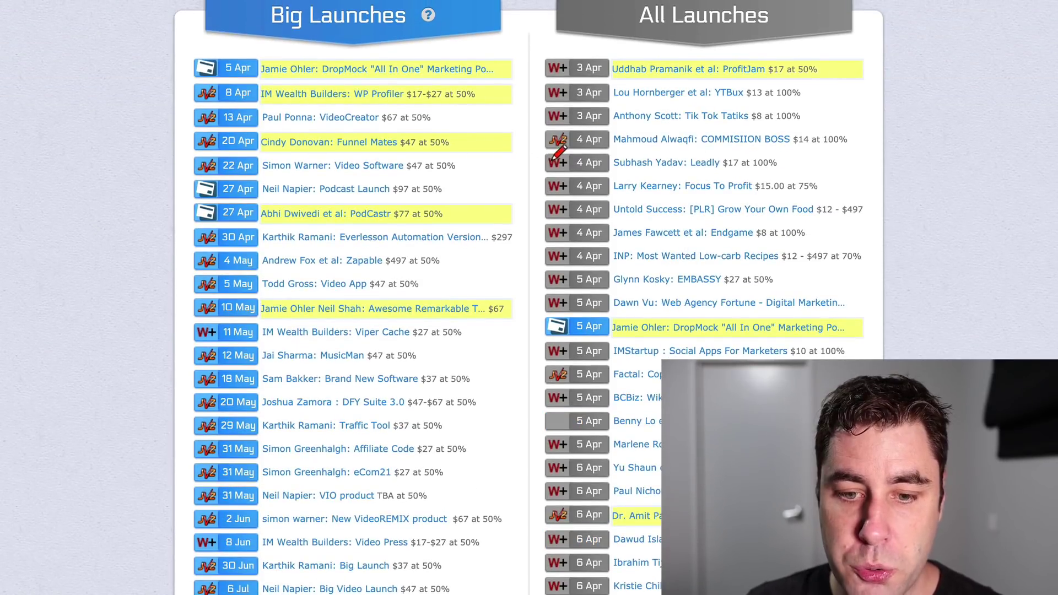
mouse_move(553, 151)
left_mouse_down()
mouse_move(557, 176)
mouse_move(583, 156)
mouse_move(549, 179)
mouse_move(576, 192)
mouse_move(570, 168)
left_mouse_up()
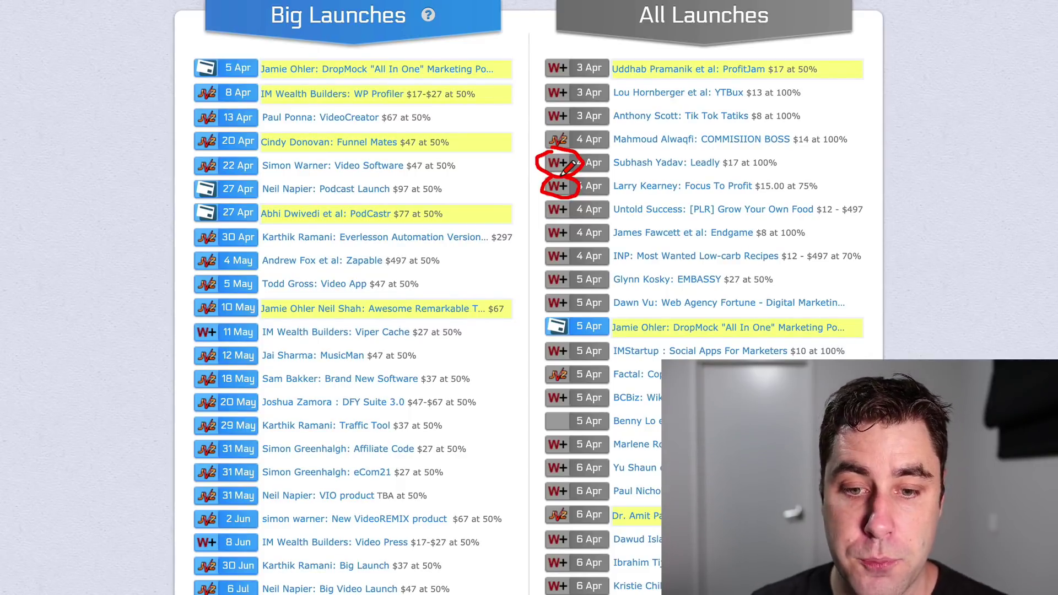
key("Escape")
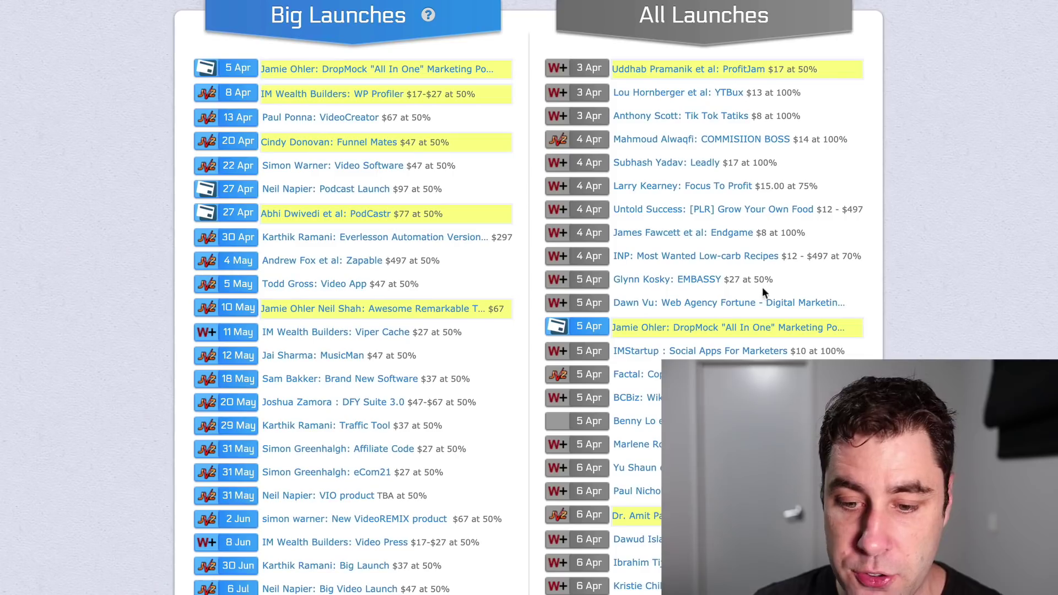
scroll(762, 292, "down", 1)
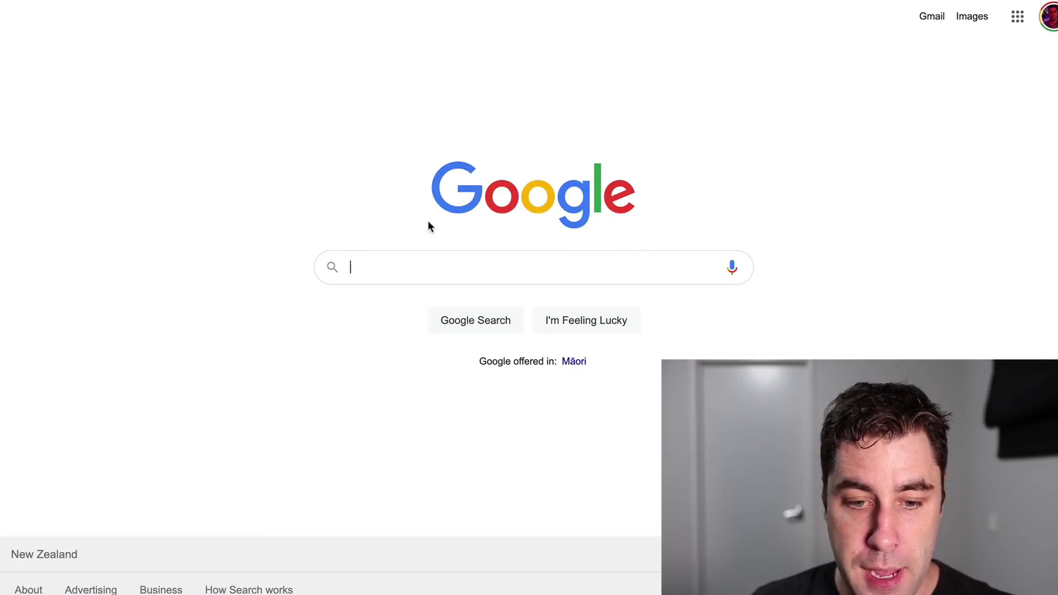
Search Google for "smart book builder software review" and open the dope-review.com review.
type("smart book builder software review")
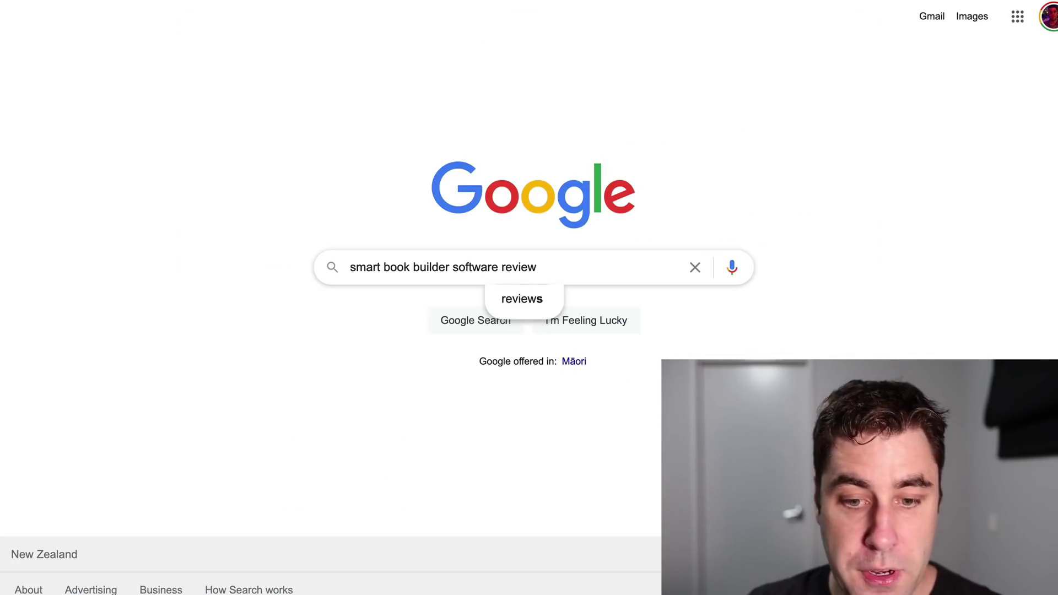
key("Return")
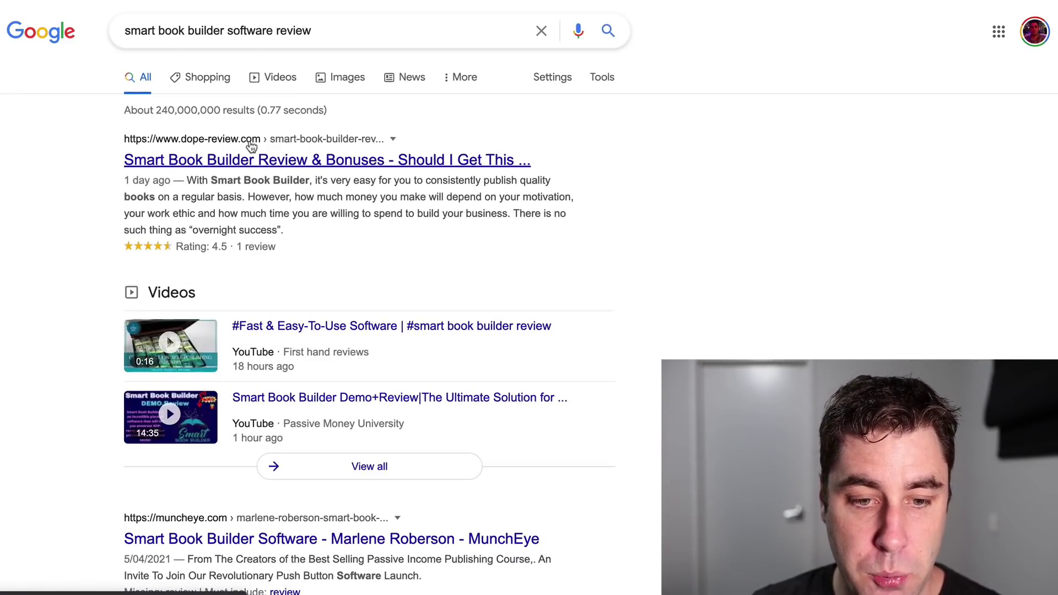
left_click_drag(125, 181, 170, 180)
left_click(178, 179)
scroll(179, 162, "down", 1)
left_click(242, 148)
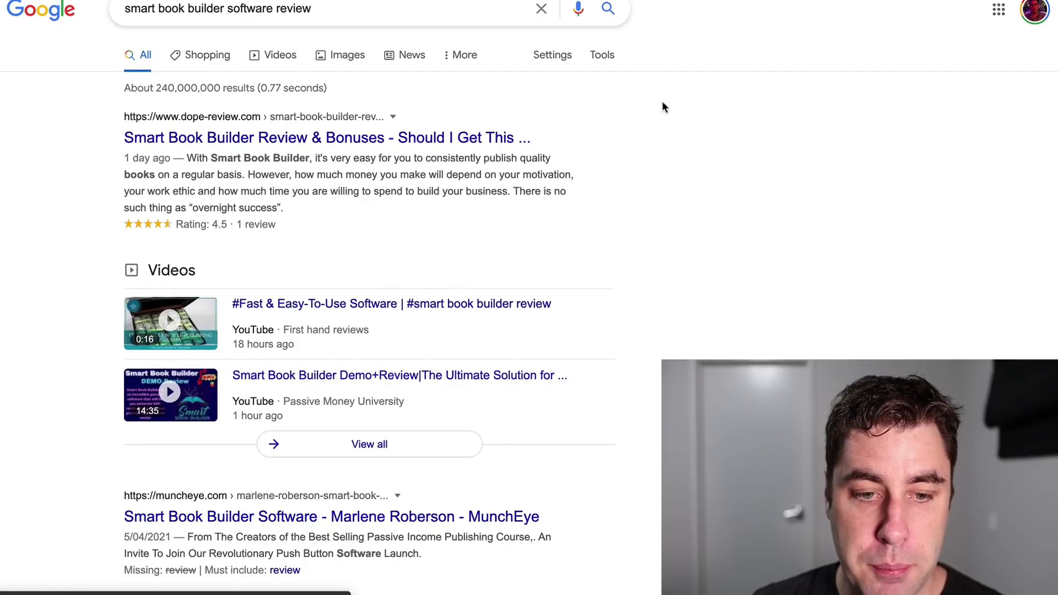
Examine how the Smart Book Builder review is built, including its product description, official website link, bonus offer and ratings.
scroll(249, 201, "down", 8)
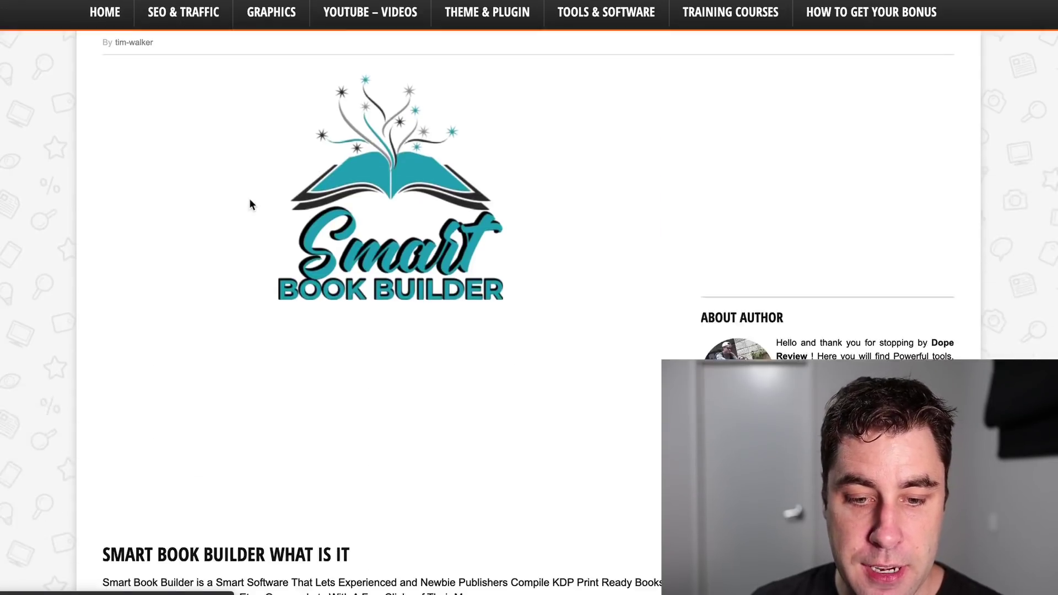
scroll(249, 204, "up", 8)
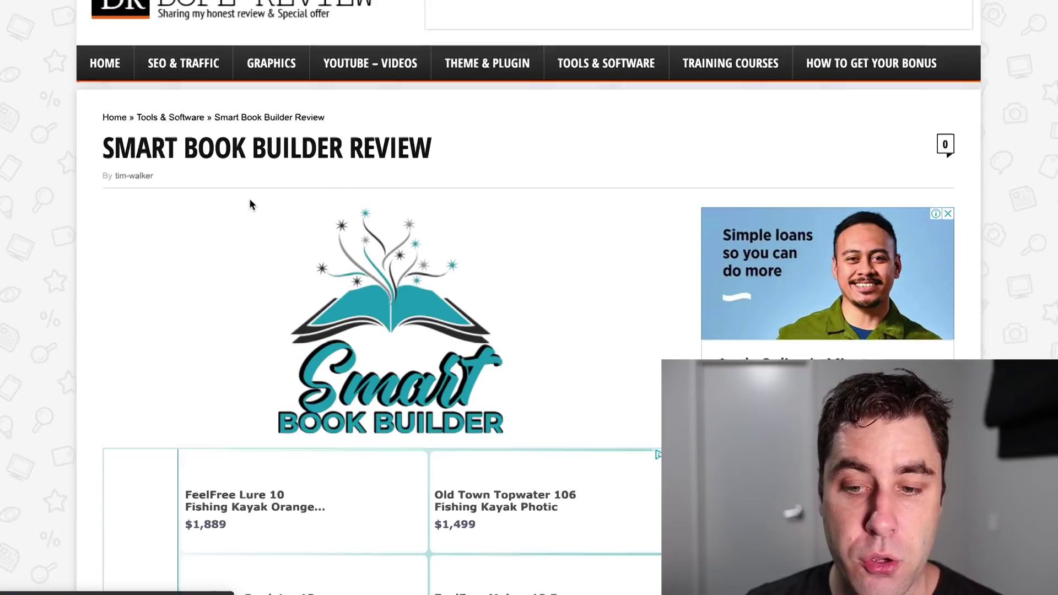
scroll(249, 204, "down", 2)
scroll(249, 204, "down", 2)
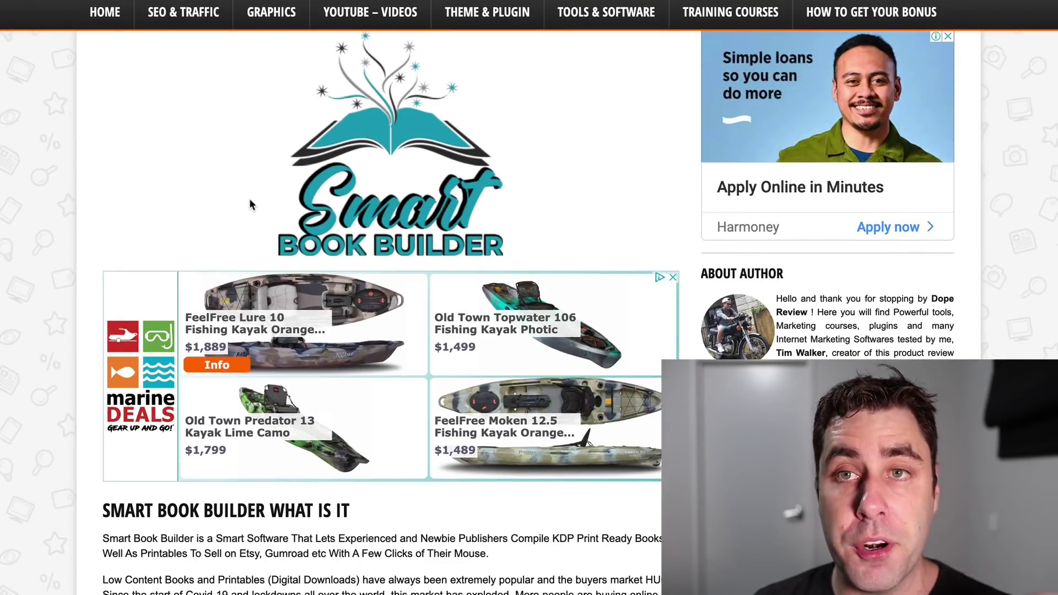
scroll(249, 197, "down", 10)
scroll(249, 198, "up", 15)
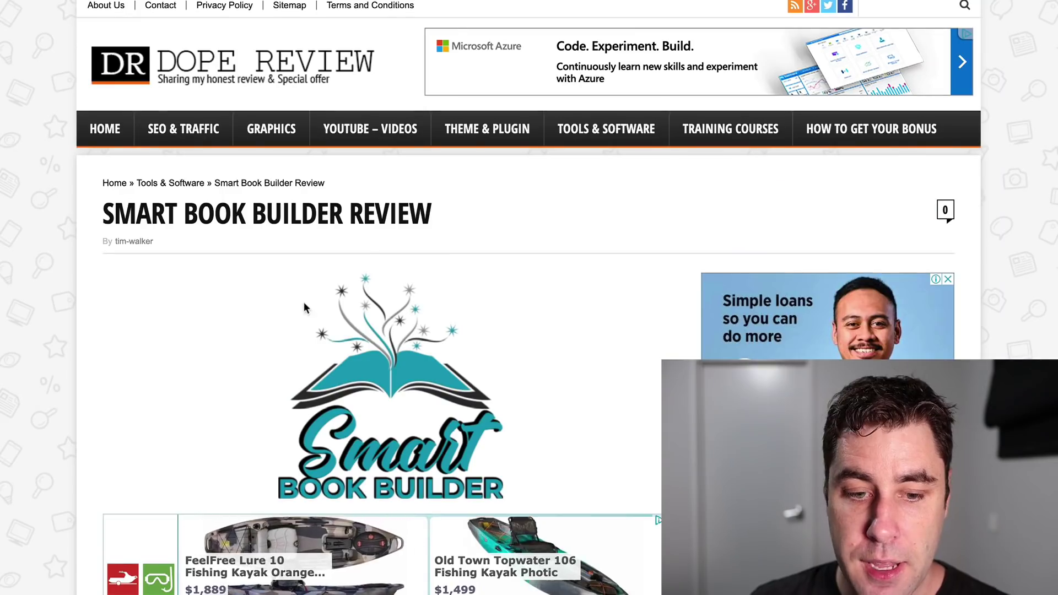
scroll(311, 282, "down", 15)
scroll(312, 282, "down", 15)
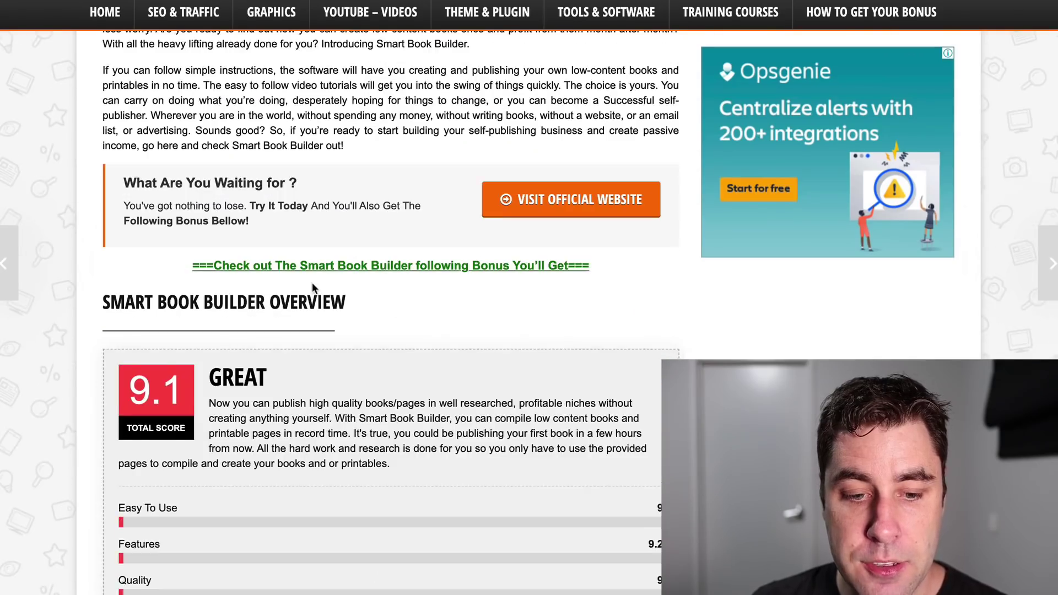
Examine the Smart Book Builder review's overview scores and its answers on pricing, upgrades, training and refunds.
scroll(464, 216, "up", 15)
scroll(477, 224, "down", 12)
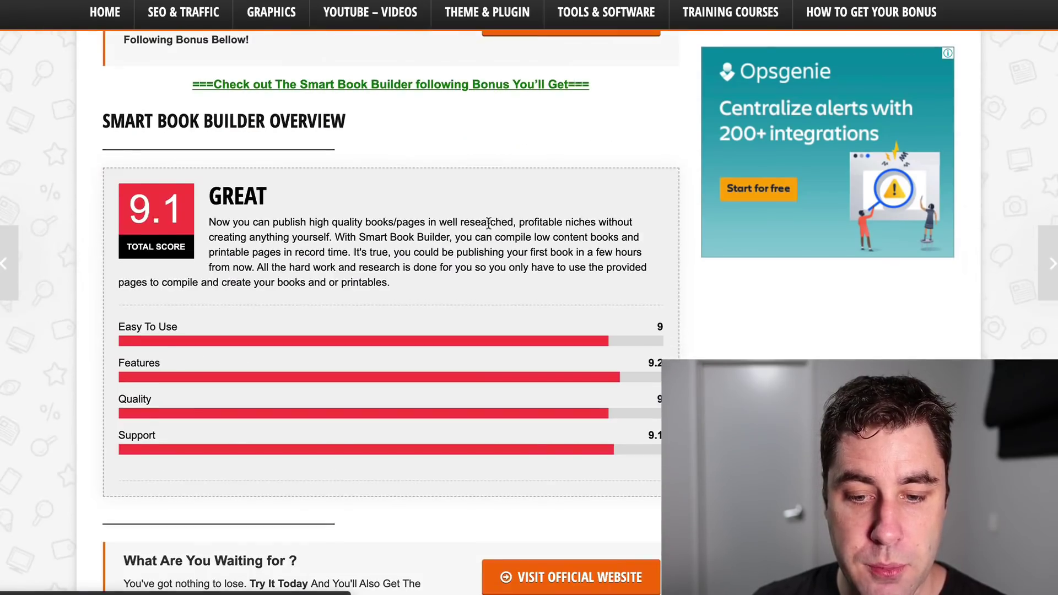
scroll(490, 219, "up", 6)
scroll(490, 225, "down", 20)
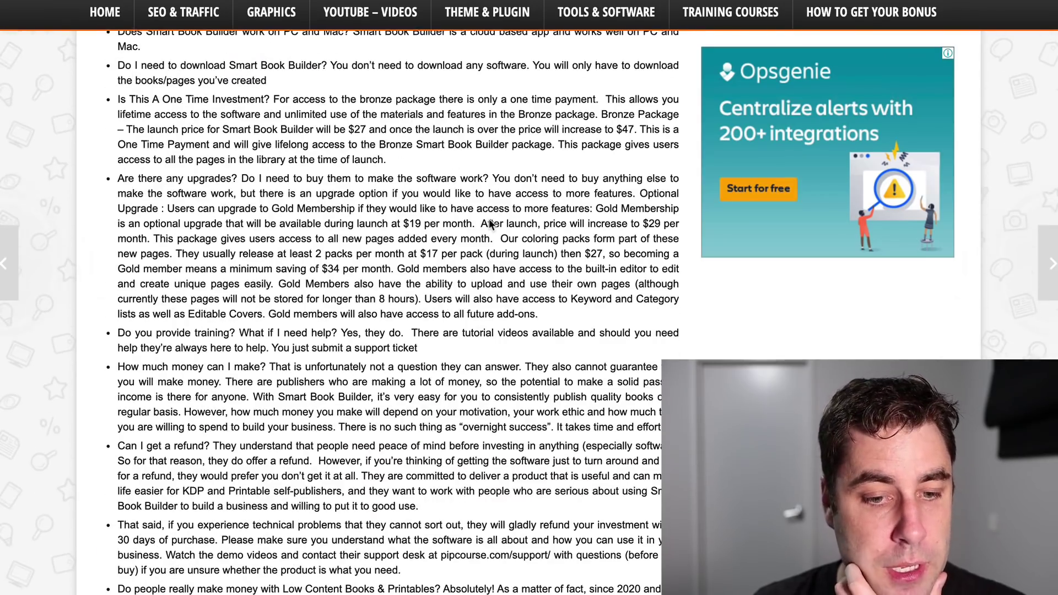
scroll(491, 222, "down", 10)
scroll(488, 191, "up", 20)
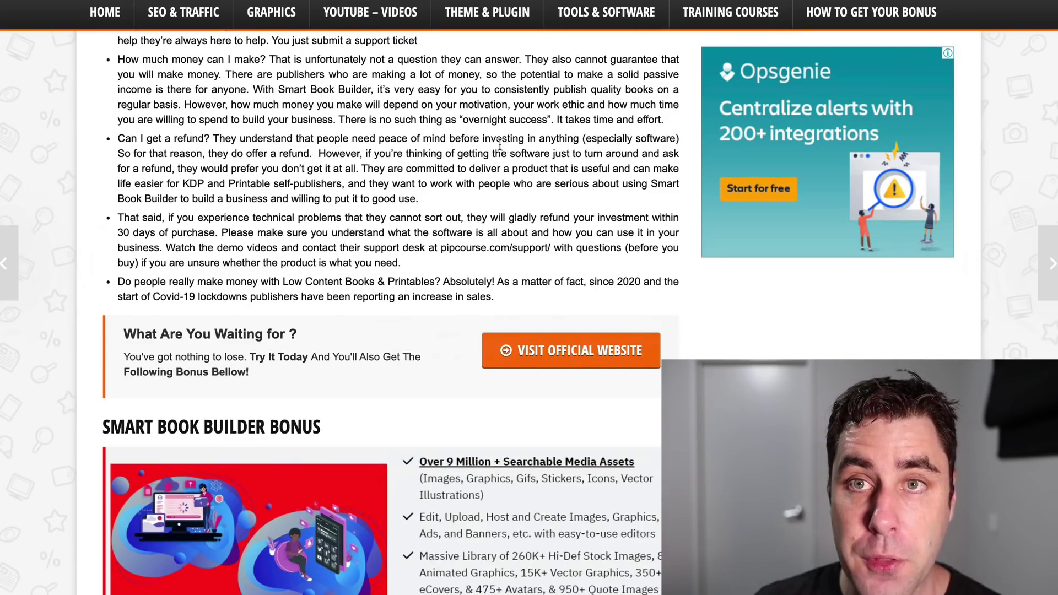
scroll(500, 147, "up", 6)
Examine the free bonuses offered in the review and its instructions for claiming the affiliate bonus after purchase.
scroll(501, 147, "down", 15)
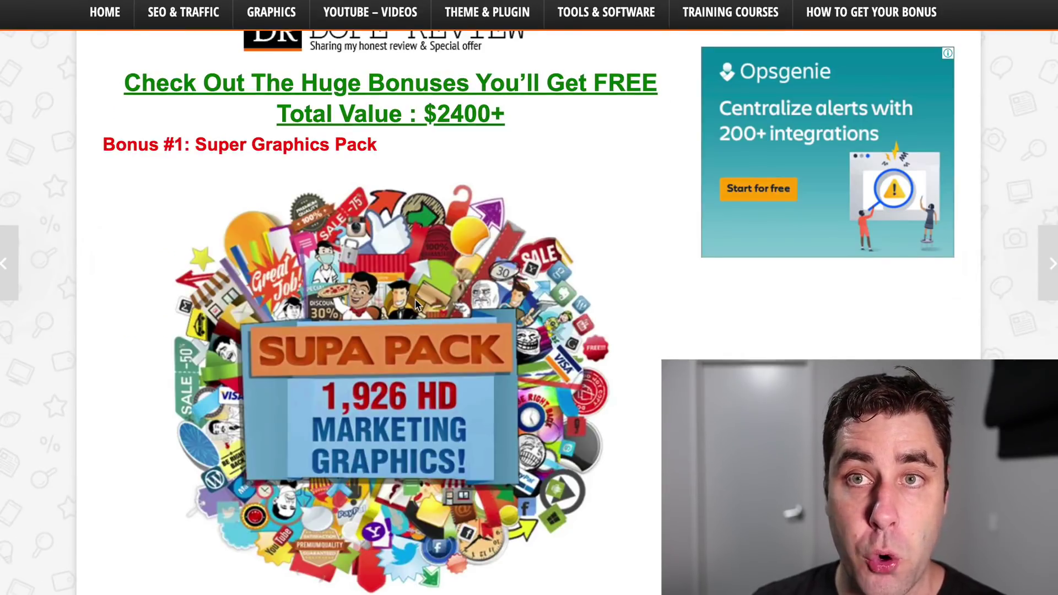
scroll(416, 305, "down", 4)
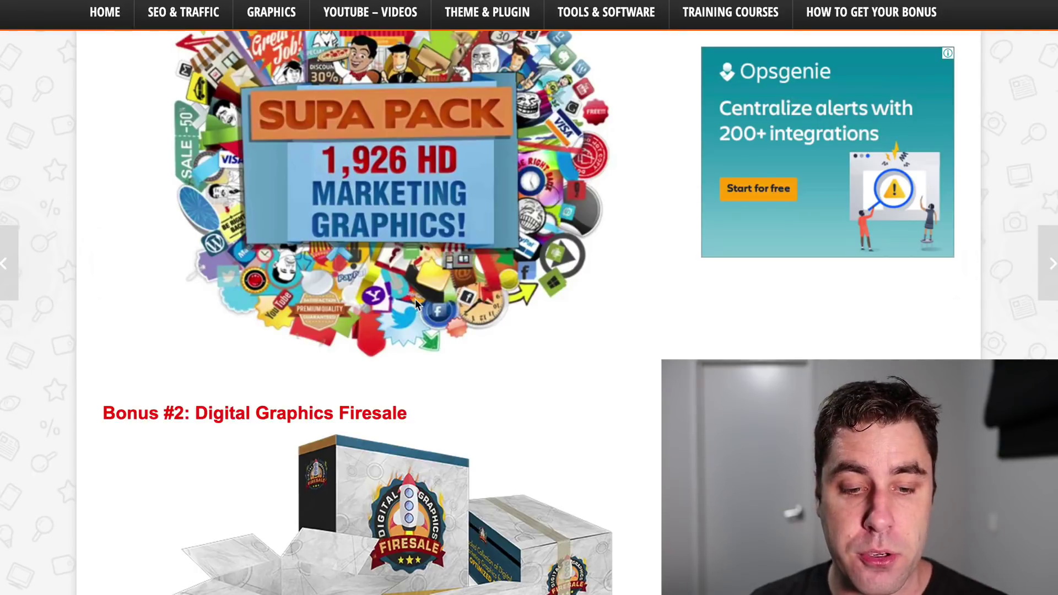
scroll(416, 305, "down", 20)
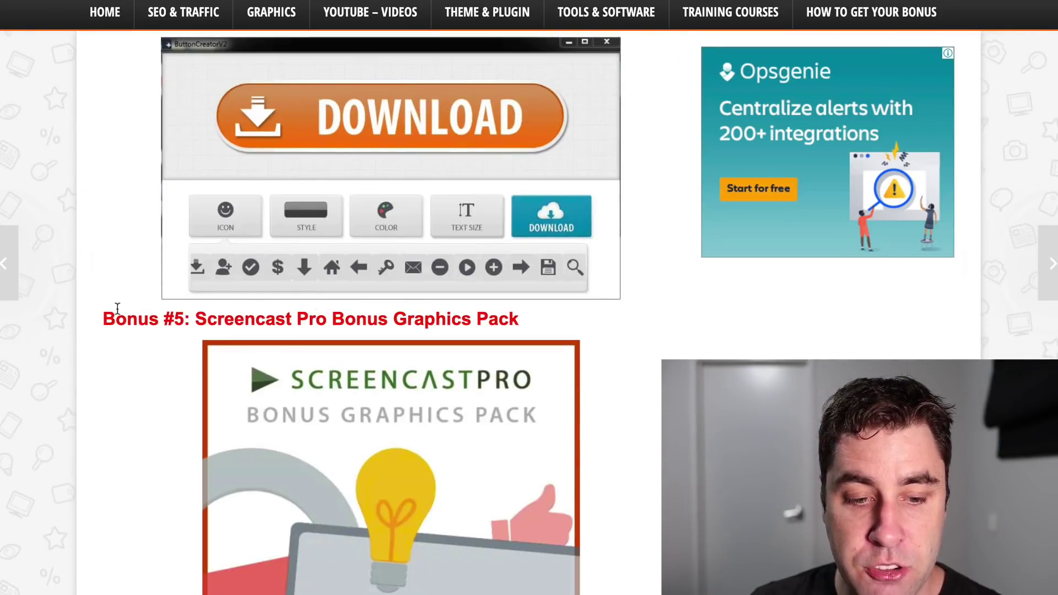
scroll(102, 311, "down", 20)
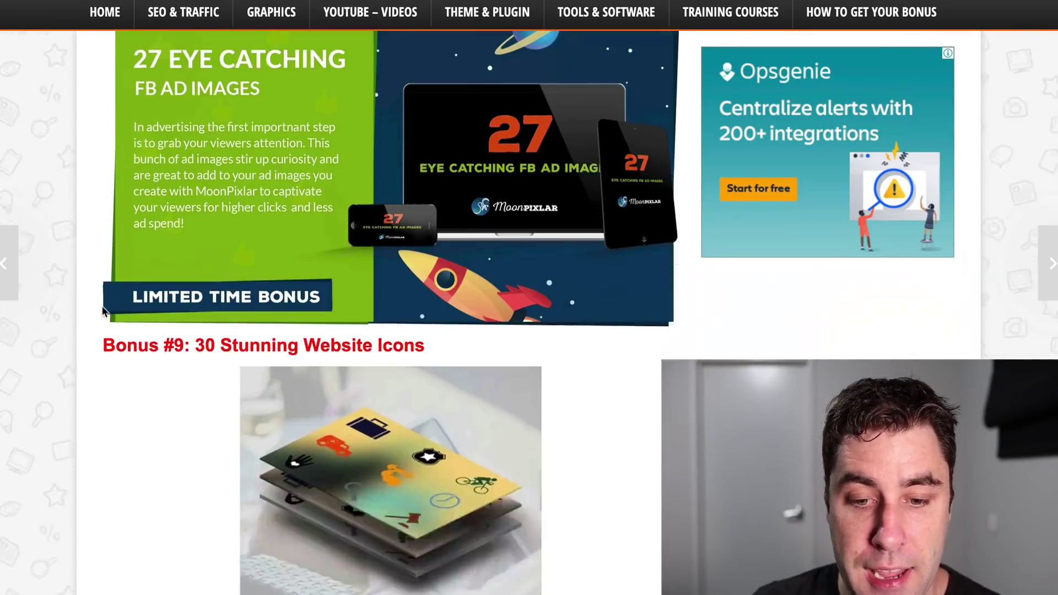
scroll(102, 312, "down", 20)
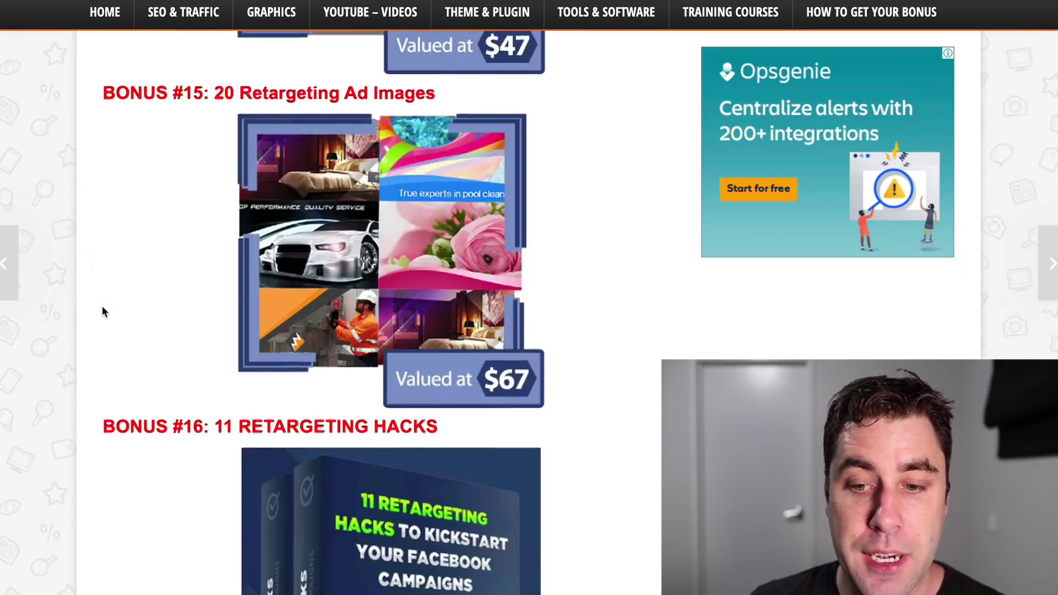
scroll(102, 312, "down", 20)
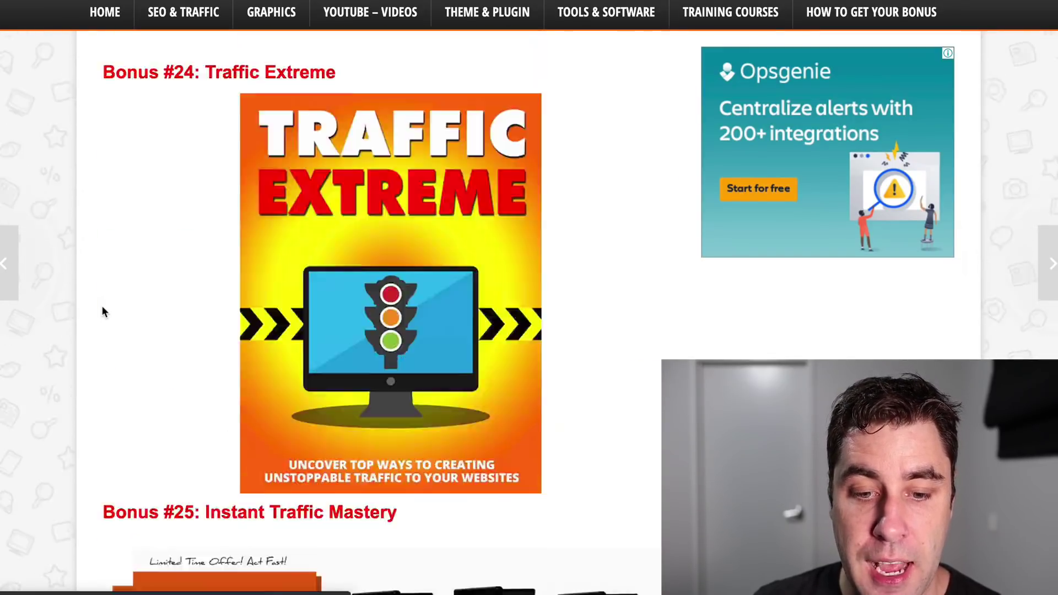
scroll(101, 312, "down", 20)
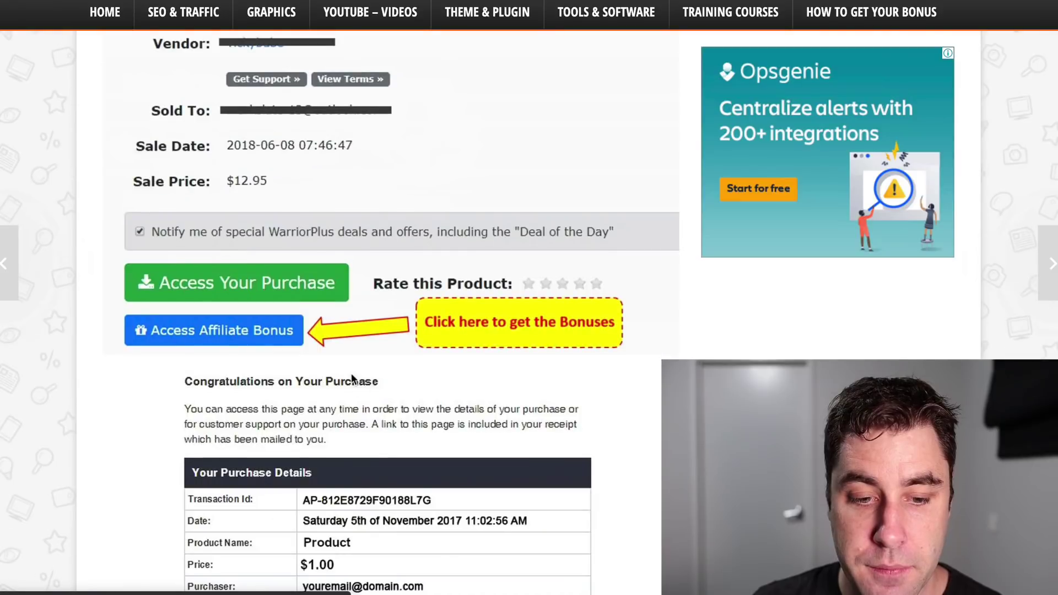
scroll(351, 364, "up", 8)
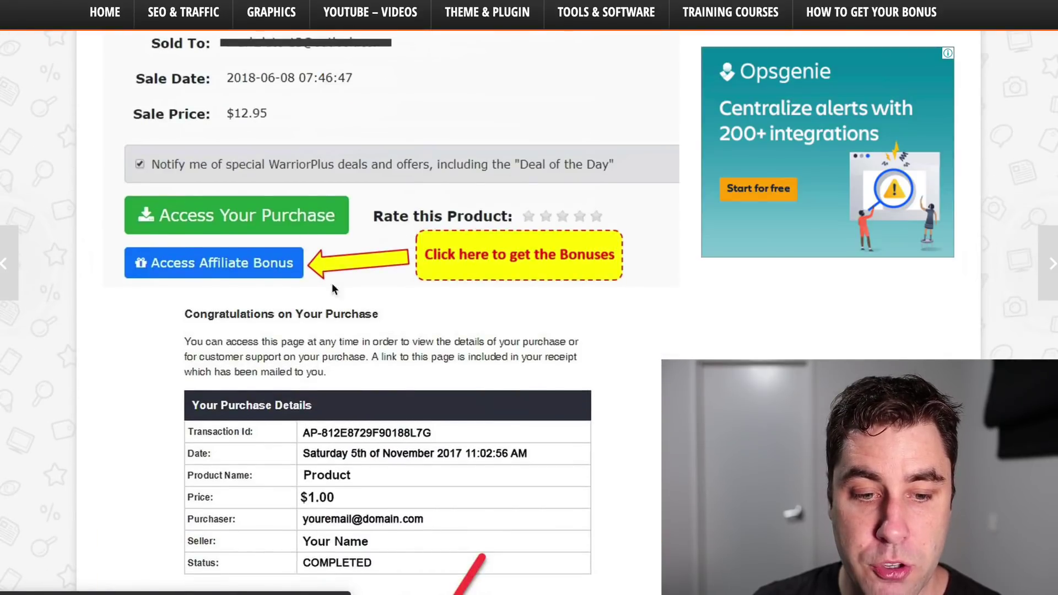
scroll(274, 180, "up", 1)
scroll(274, 180, "down", 15)
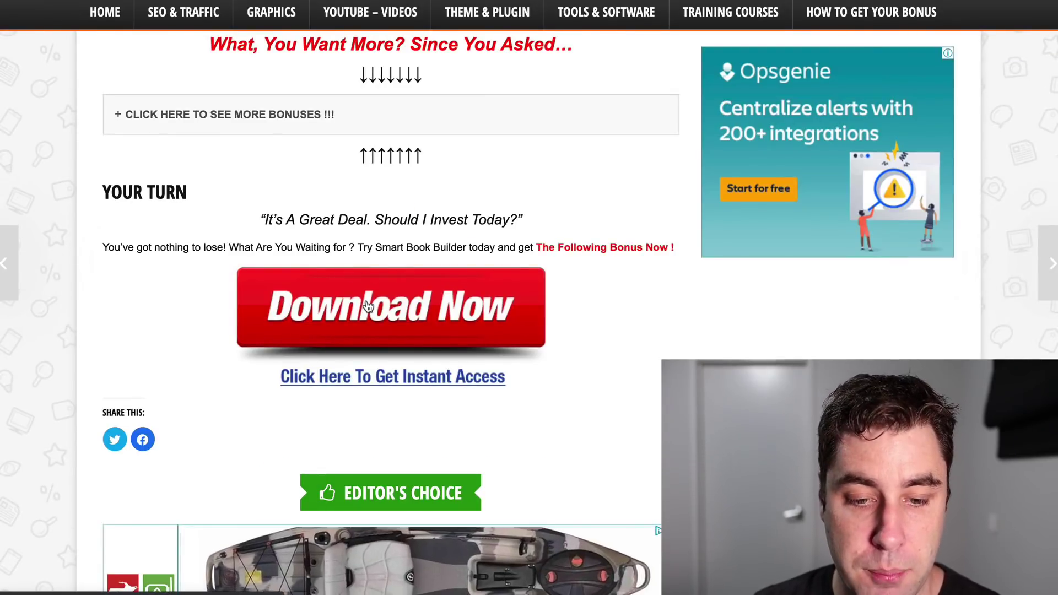
Follow the review's download link to view the Smart Book Builder sales page, and return to the start of the review.
left_click(368, 307)
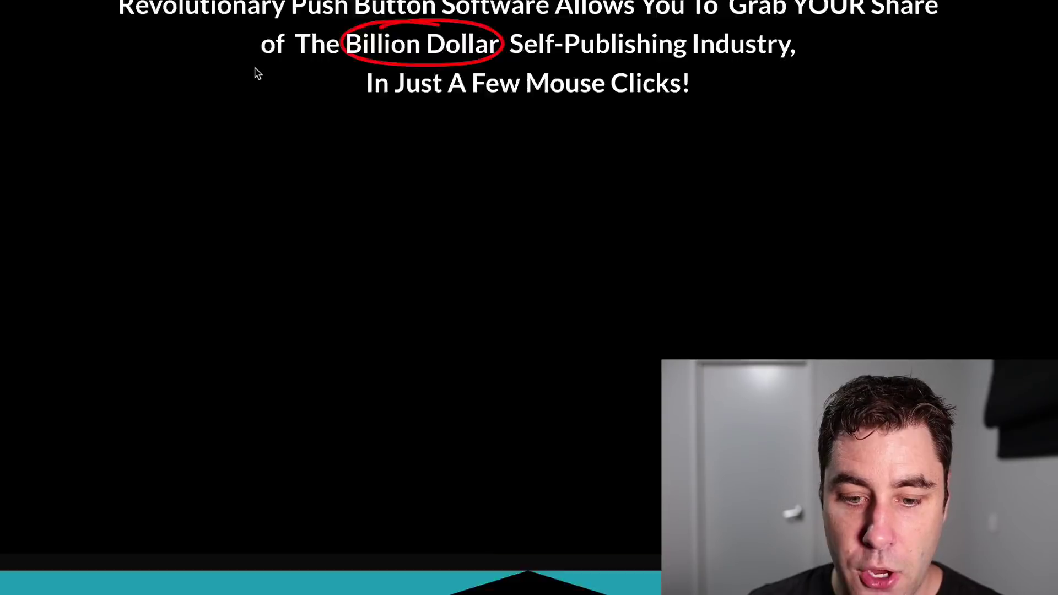
scroll(730, 122, "up", 2)
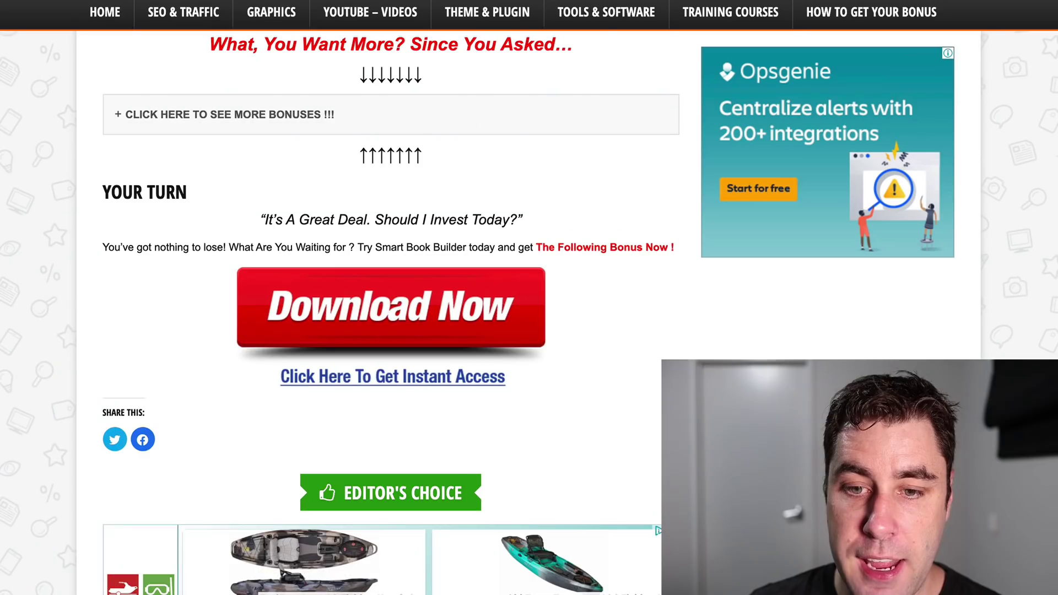
scroll(462, 300, "up", 20)
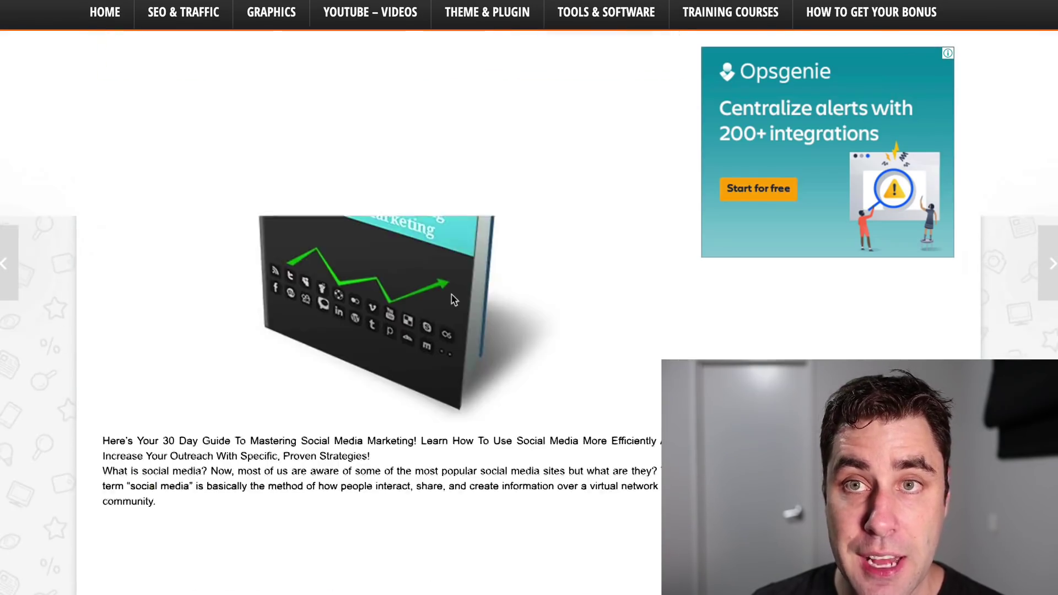
scroll(452, 300, "up", 20)
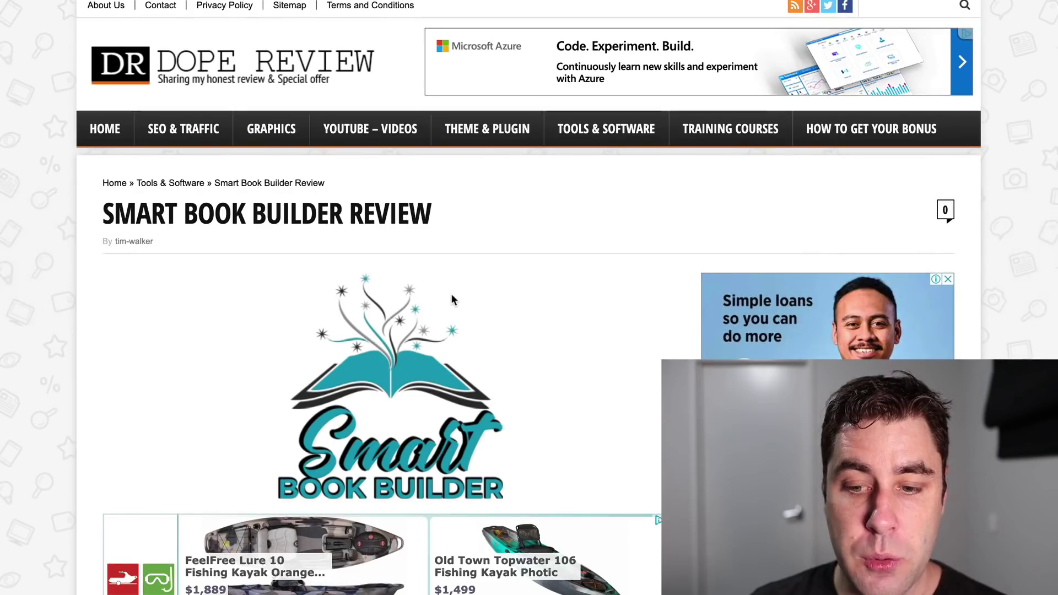
scroll(451, 299, "down", 8)
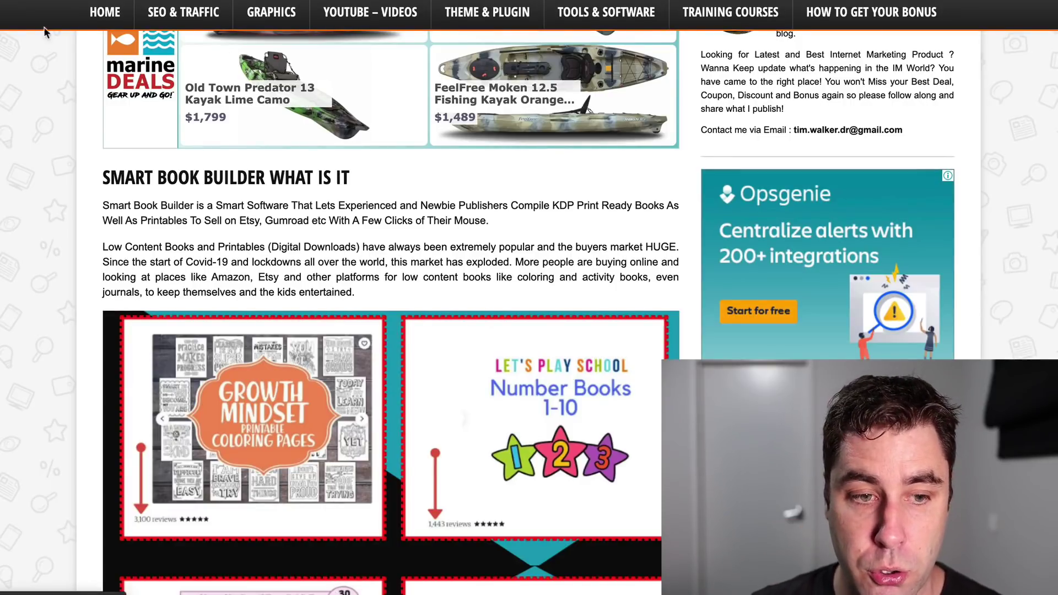
Return to the Google results for "smart book builder software review" and examine which pages and videos rank.
left_click(22, 1)
scroll(159, 170, "down", 1)
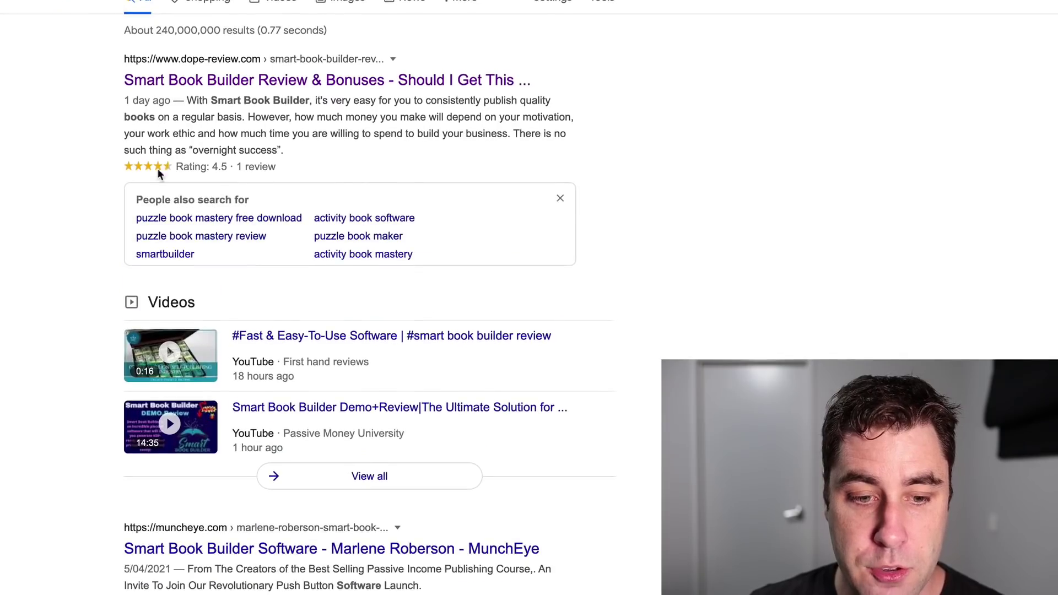
scroll(82, 162, "down", 8)
scroll(200, 279, "up", 9)
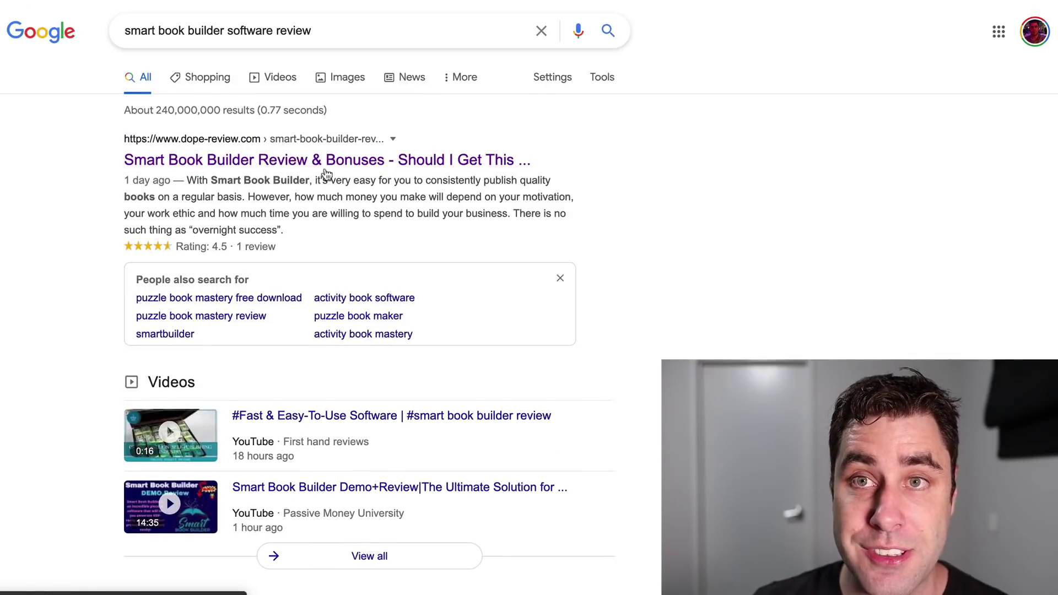
Reopen the dope-review.com review and browse the latest product reviews on the site's home page.
left_click(350, 164)
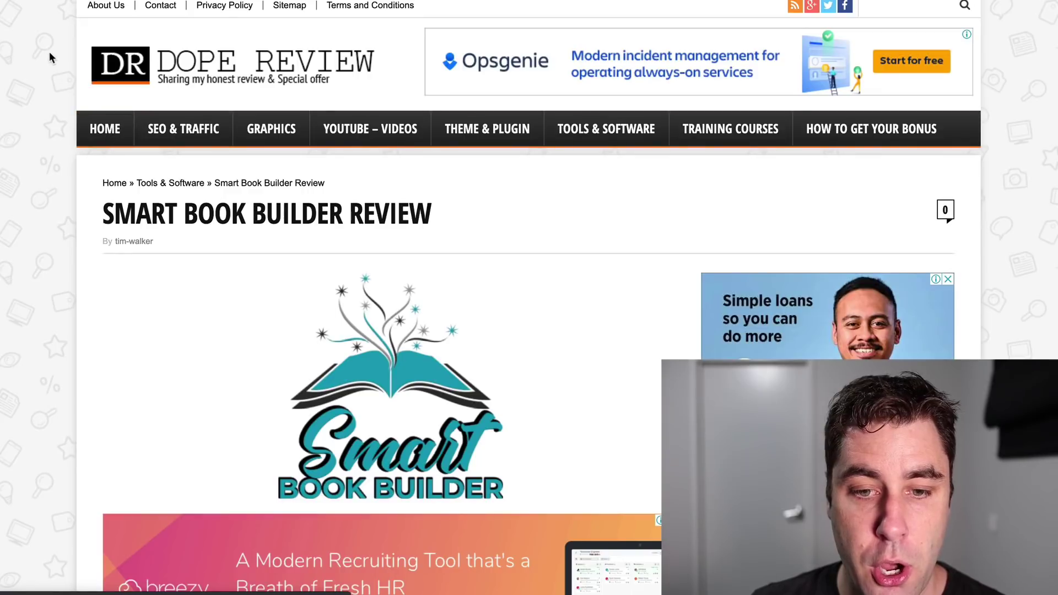
scroll(43, 69, "down", 2)
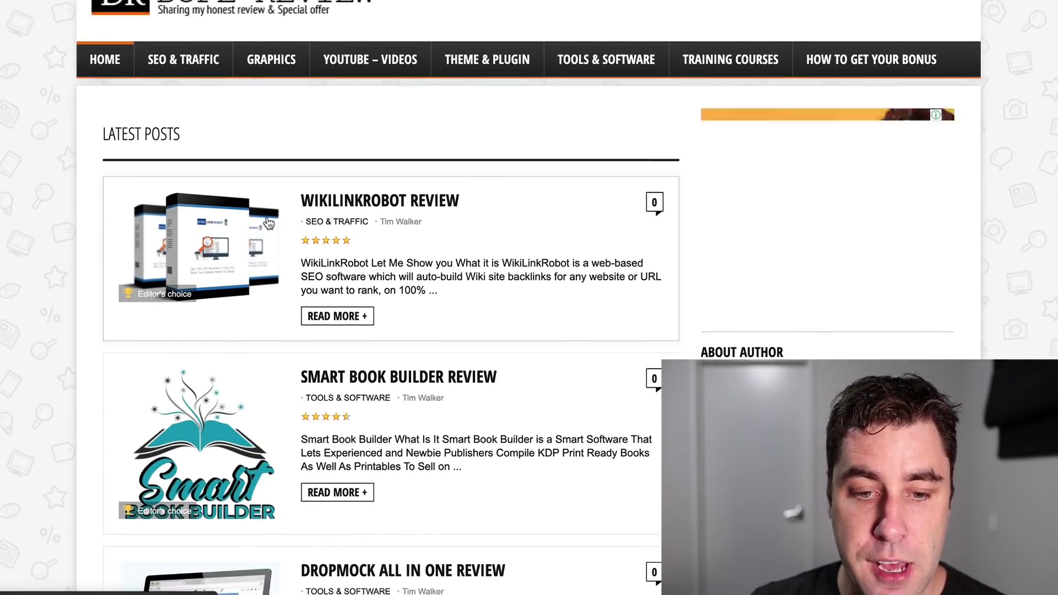
scroll(269, 222, "down", 2)
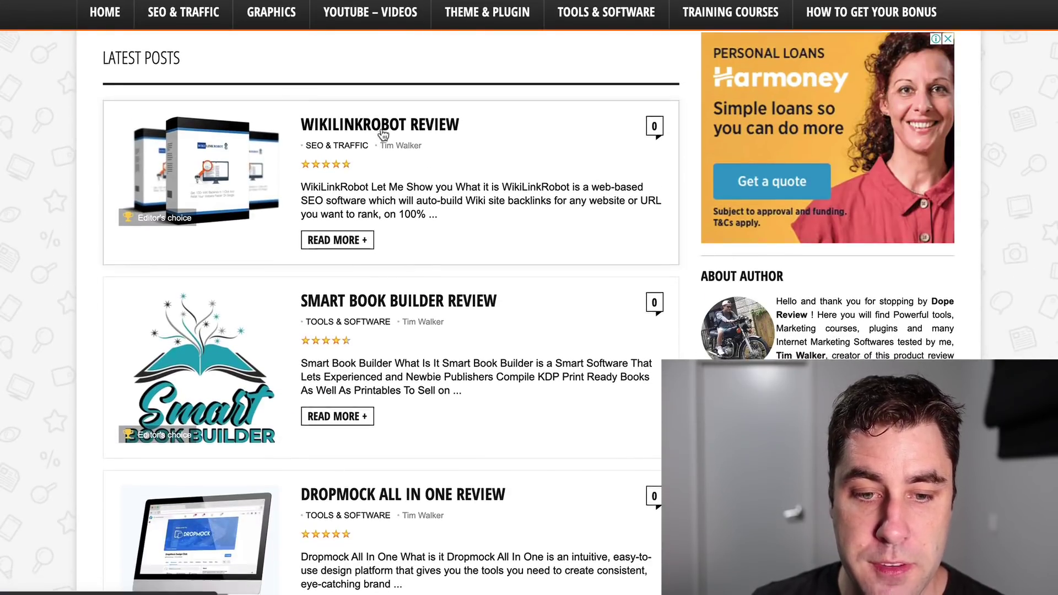
scroll(383, 133, "down", 3)
scroll(437, 174, "down", 6)
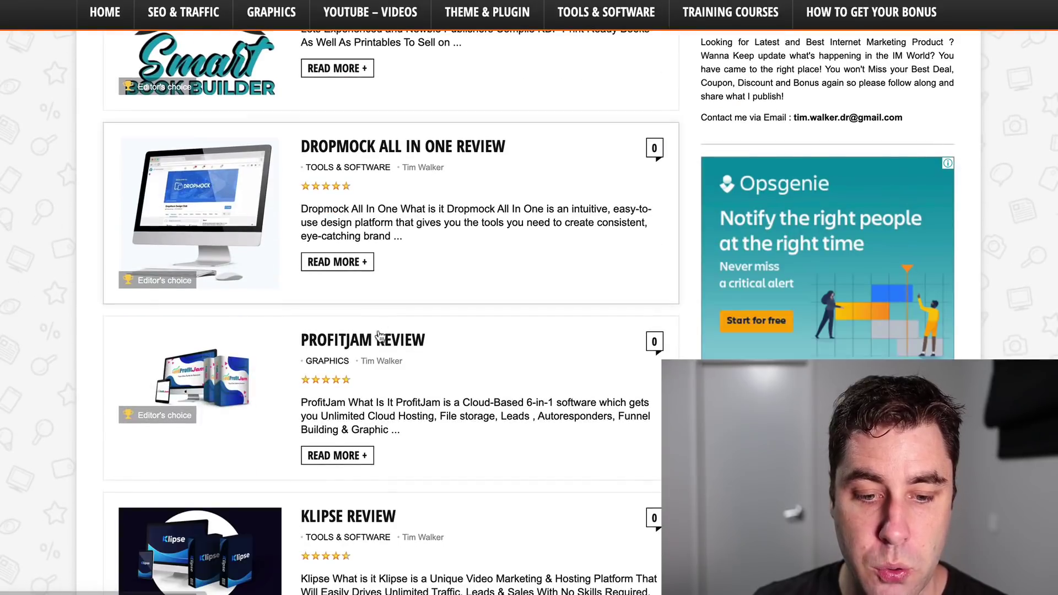
scroll(422, 305, "down", 15)
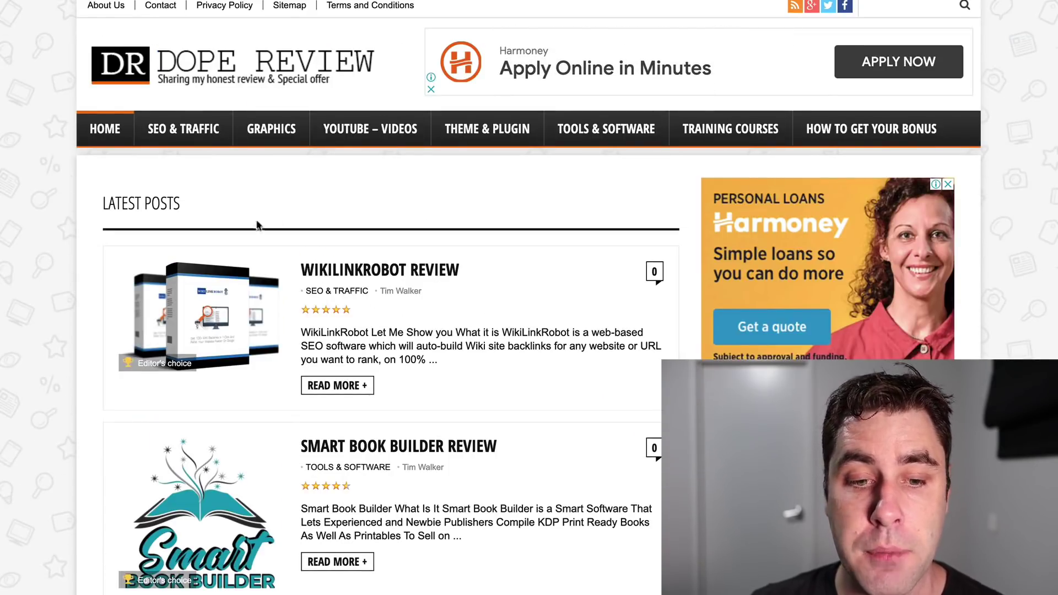
scroll(280, 212, "down", 7)
scroll(280, 214, "up", 7)
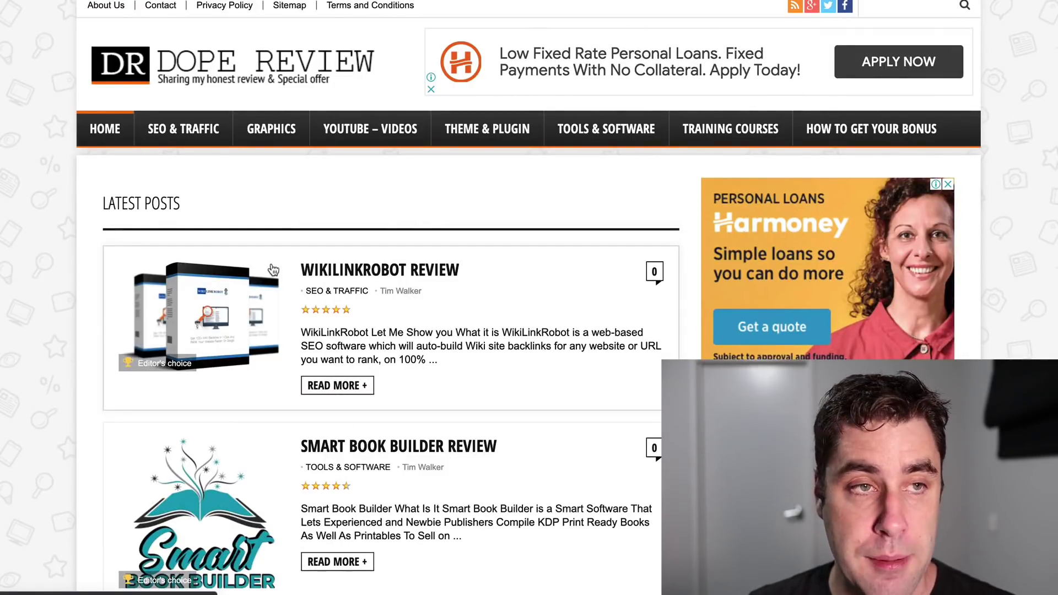
scroll(272, 269, "down", 8)
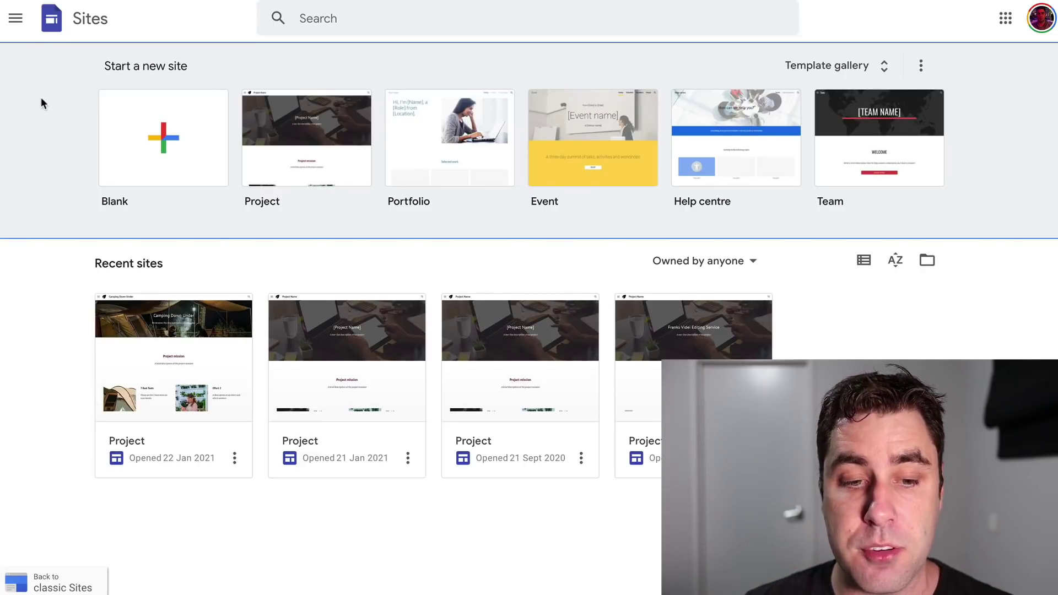
Switch to Google Sites and start a new blank site for product reviews.
left_click(177, 142)
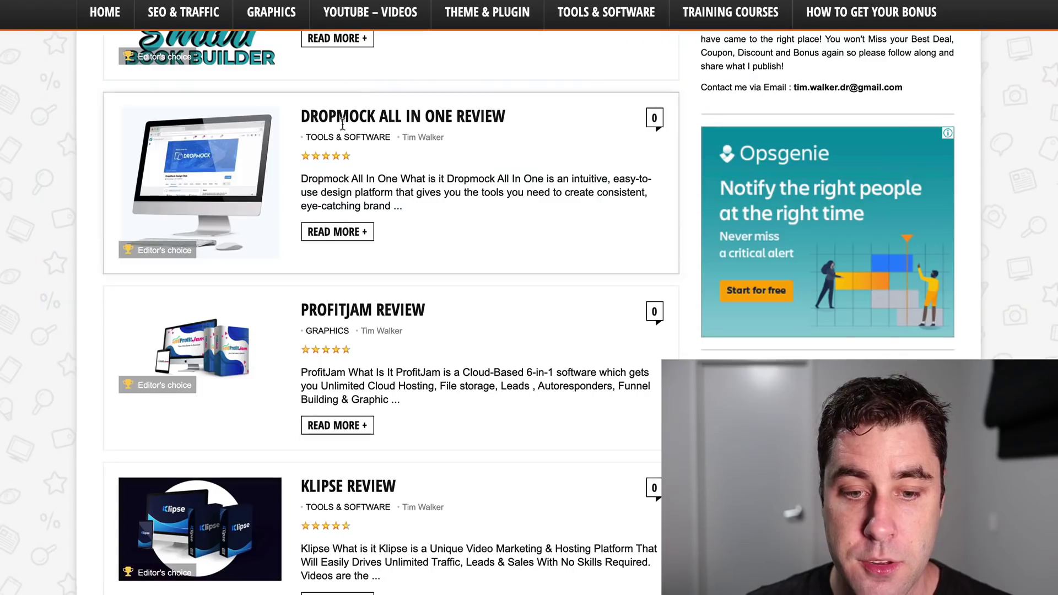
scroll(341, 134, "down", 8)
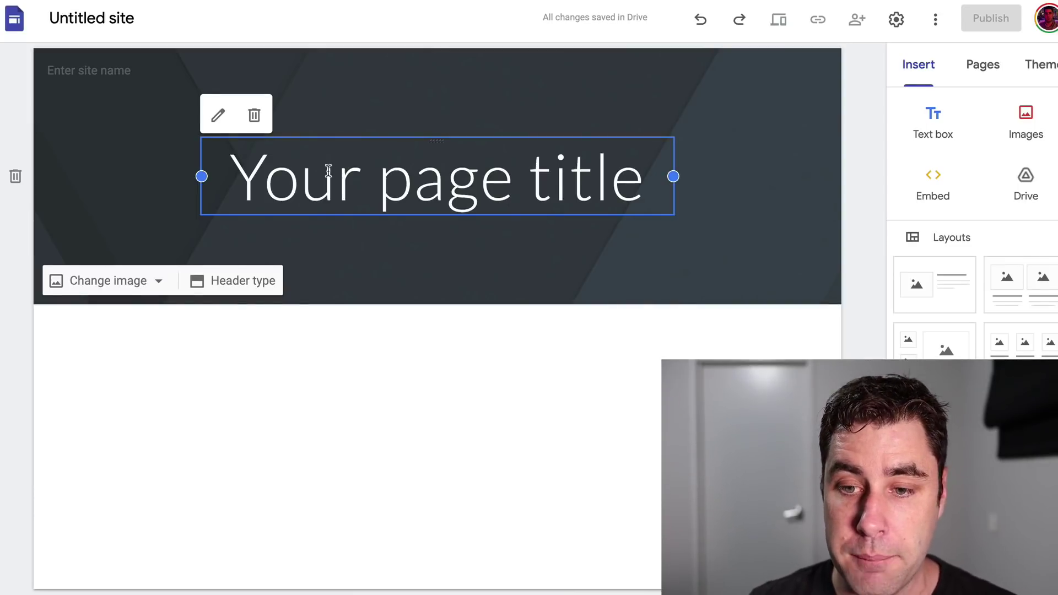
Add a new page named "What Is Leadly? Full Leadly Review For 2021" to the site.
left_click(992, 67)
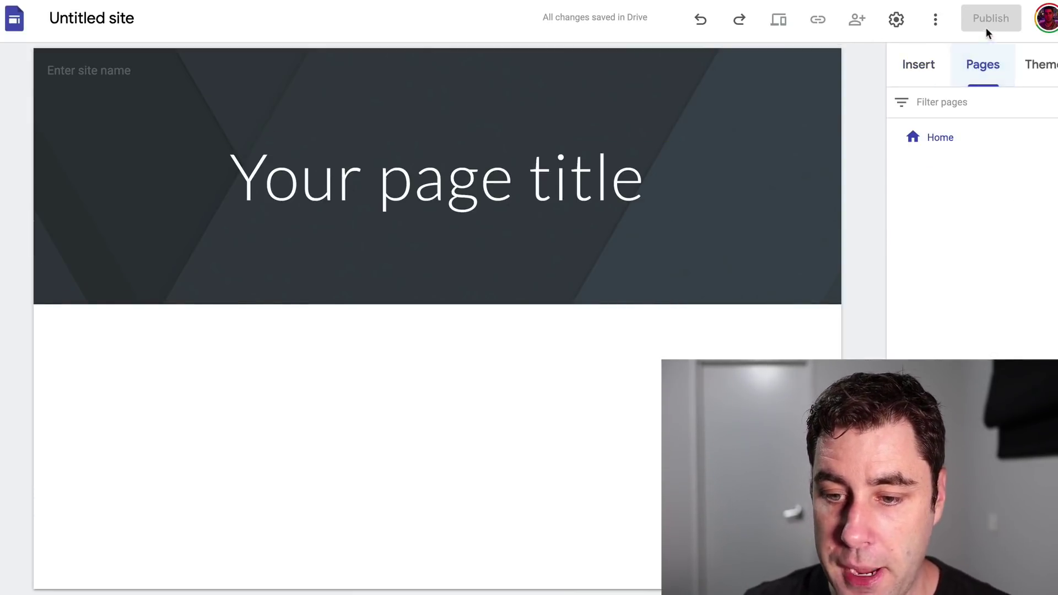
left_click(941, 137)
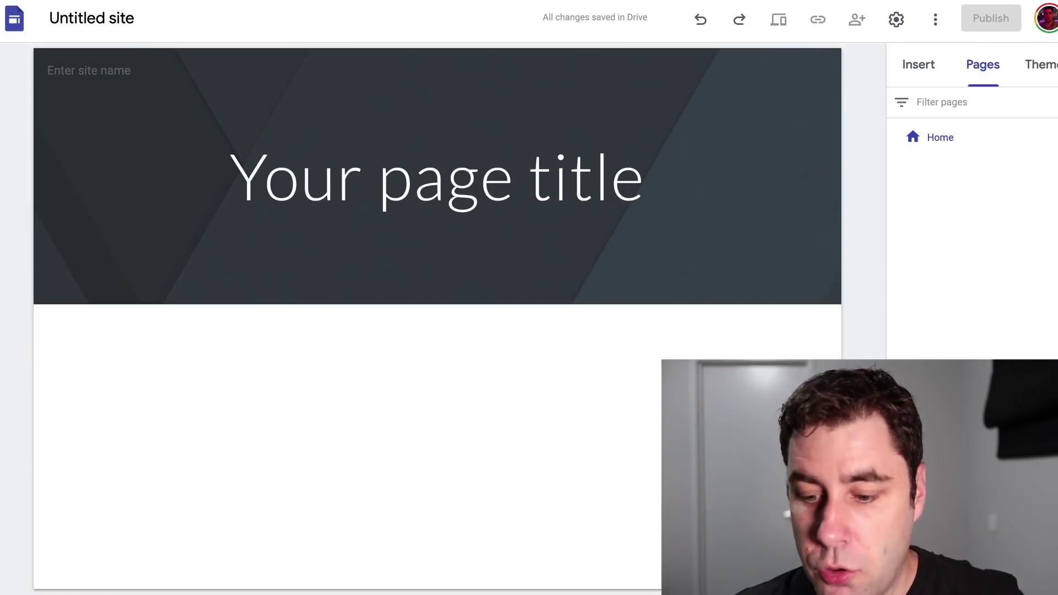
left_click(983, 562)
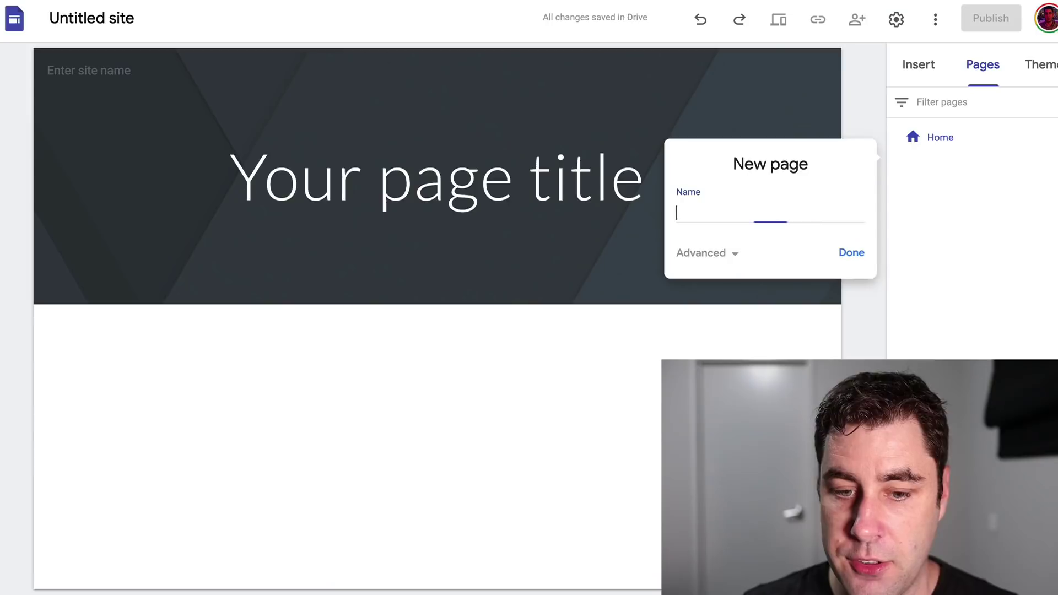
key("ctrl+v")
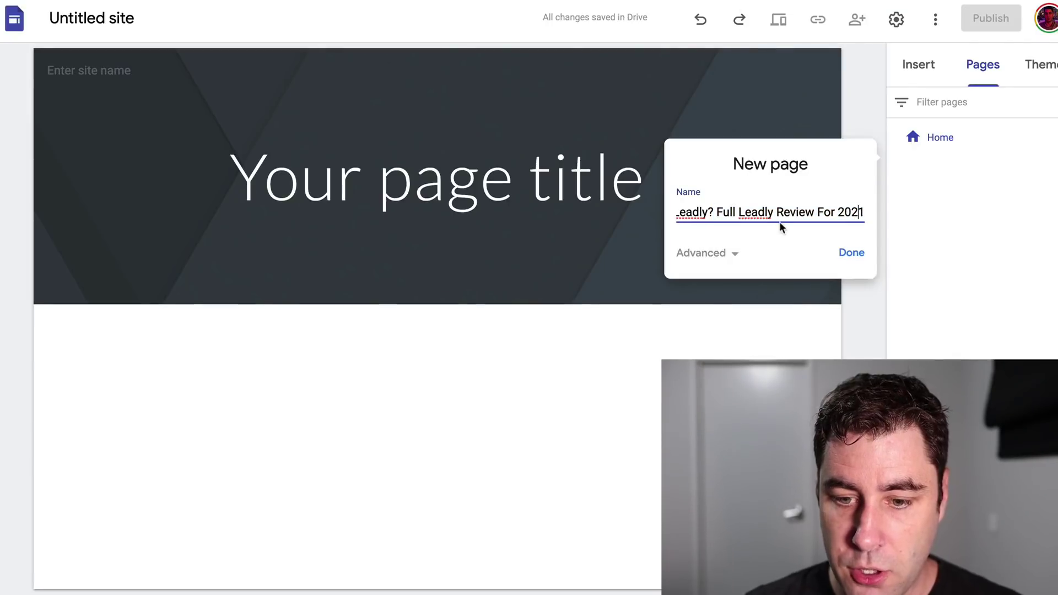
left_click_drag(740, 212, 628, 217)
left_click_drag(803, 214, 865, 214)
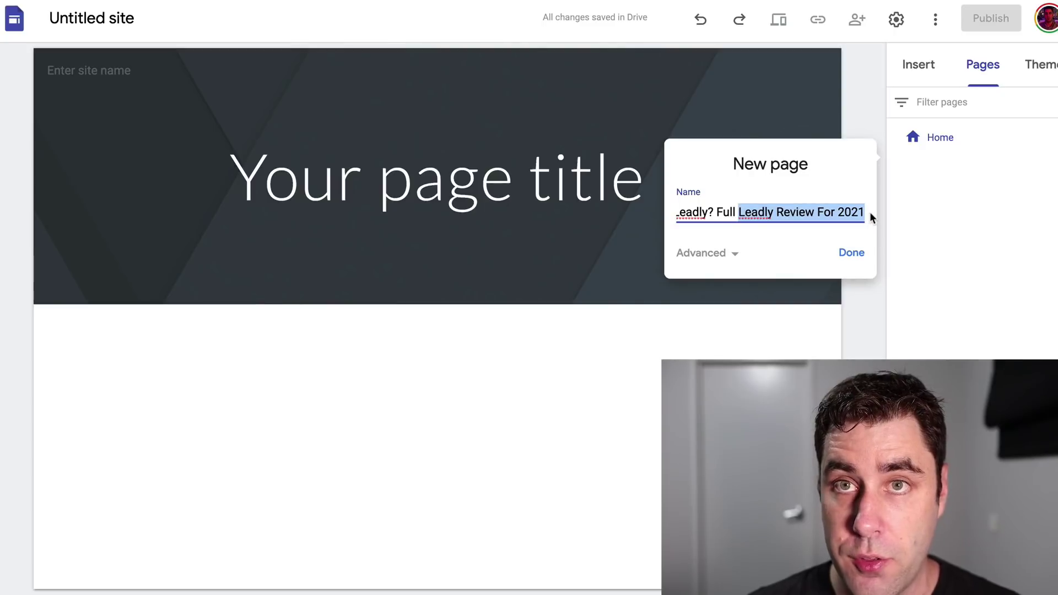
left_click(852, 254)
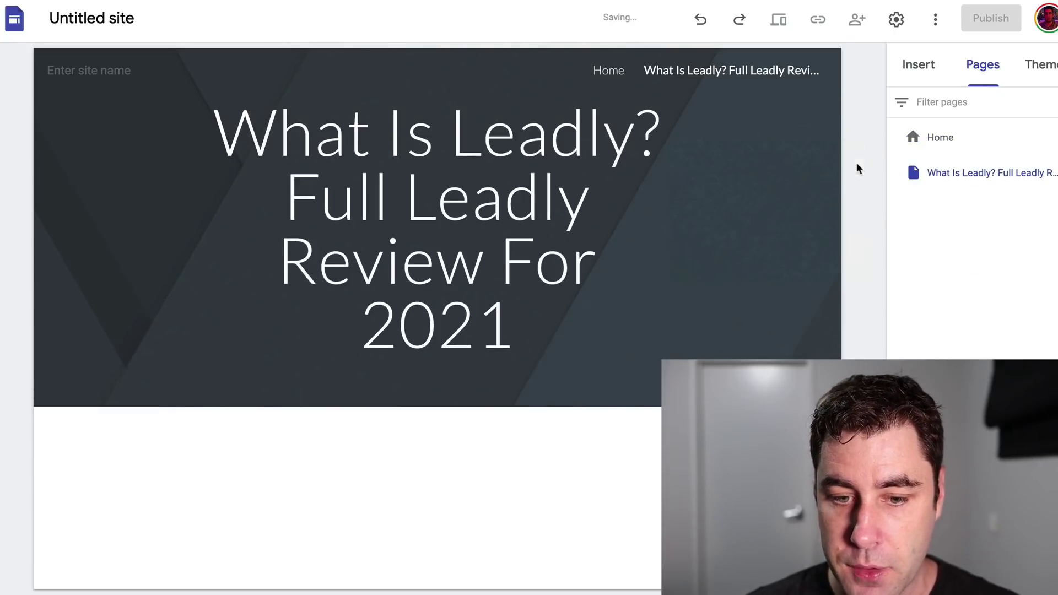
Widen the title text box in the Leadly page's header on both sides so the title fits on two lines.
left_click(203, 227)
left_click_drag(203, 227, 77, 231)
left_click_drag(672, 198, 825, 196)
left_click(644, 175)
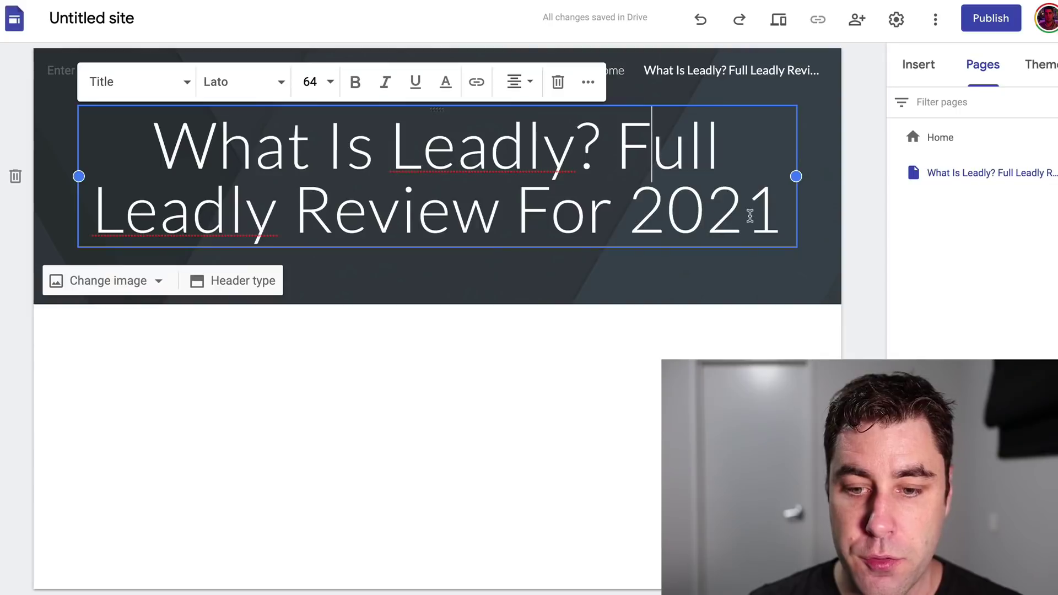
Open Leadly's JV page from its MunchEye listing, follow its affiliate link and review the offer overview on Warrior+Plus.
left_click(782, 330)
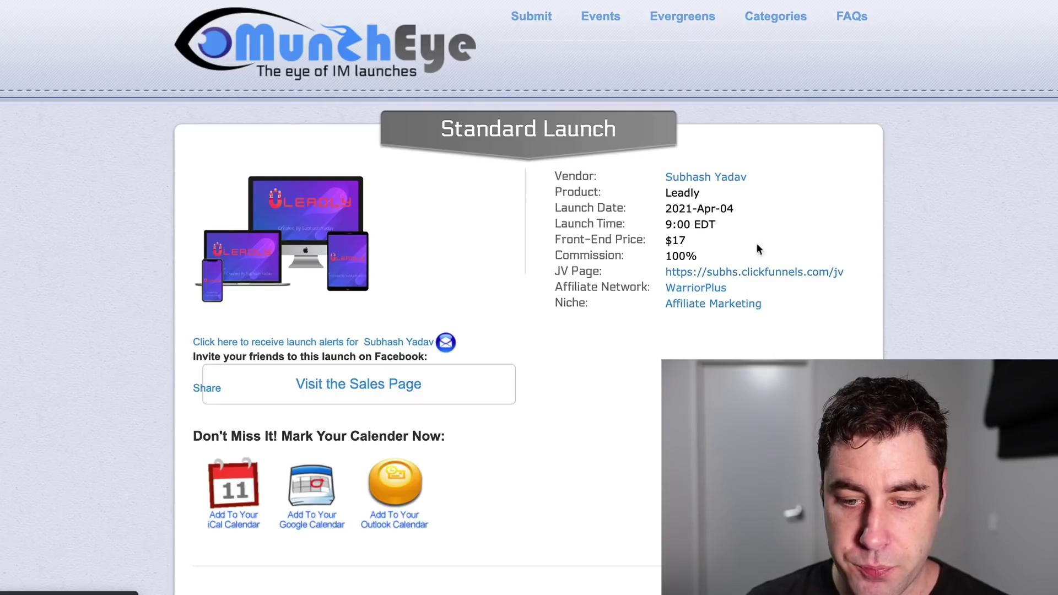
left_click(730, 268)
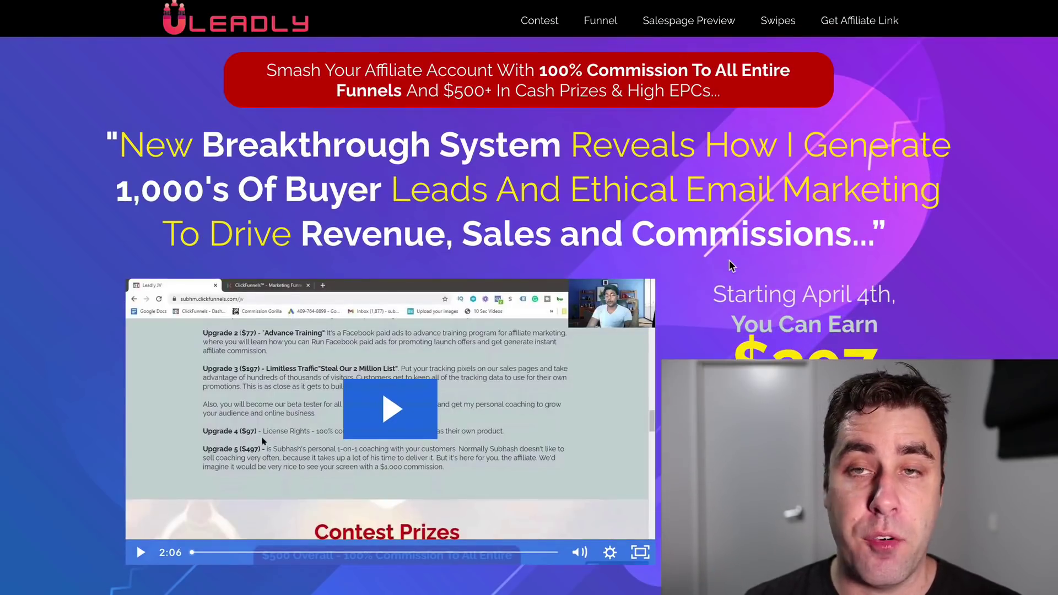
scroll(729, 266, "down", 10)
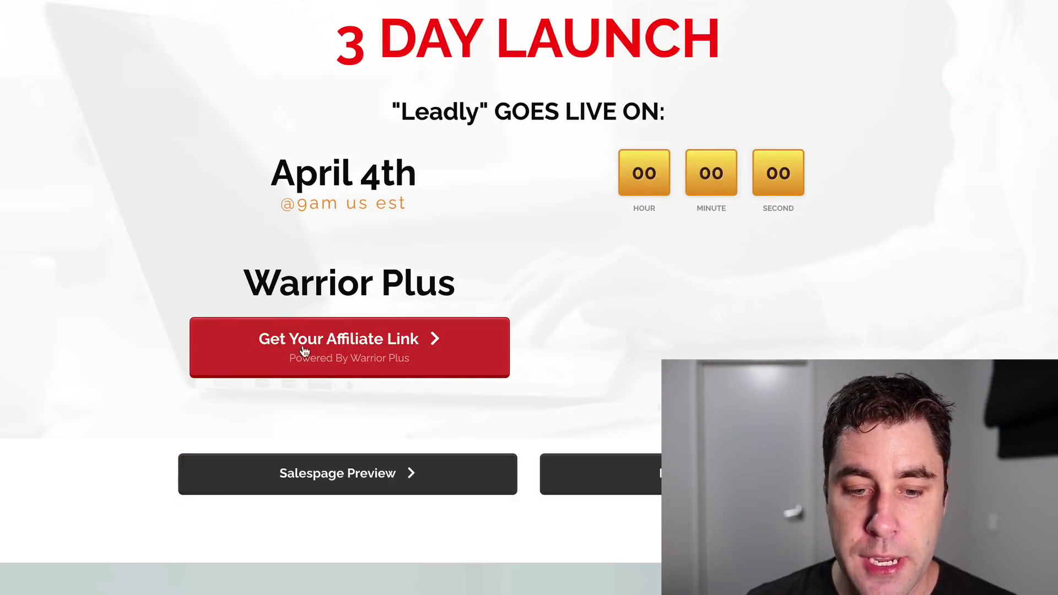
left_click(403, 357)
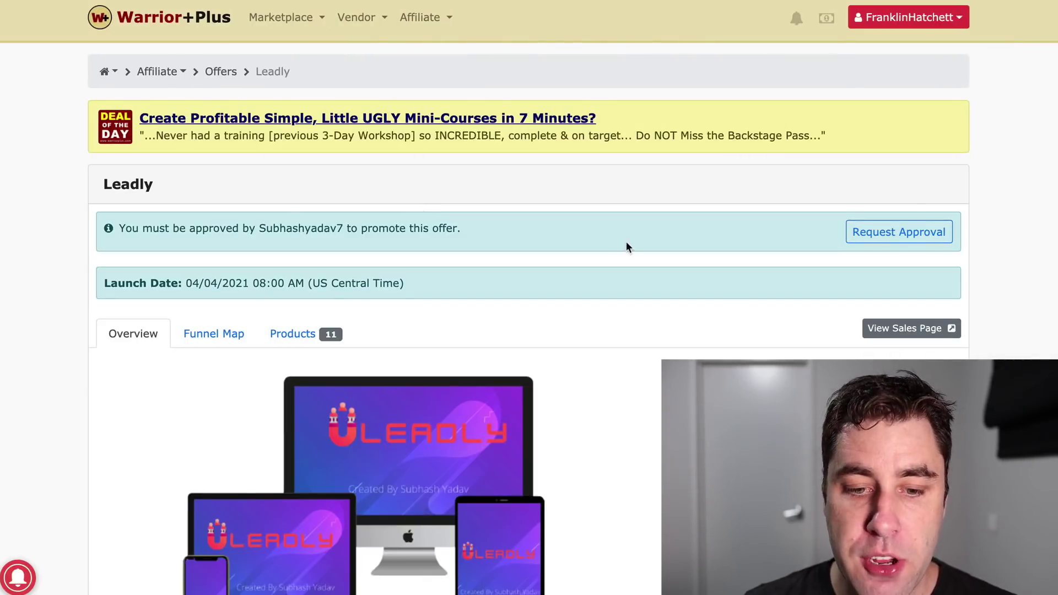
scroll(909, 239, "down", 3)
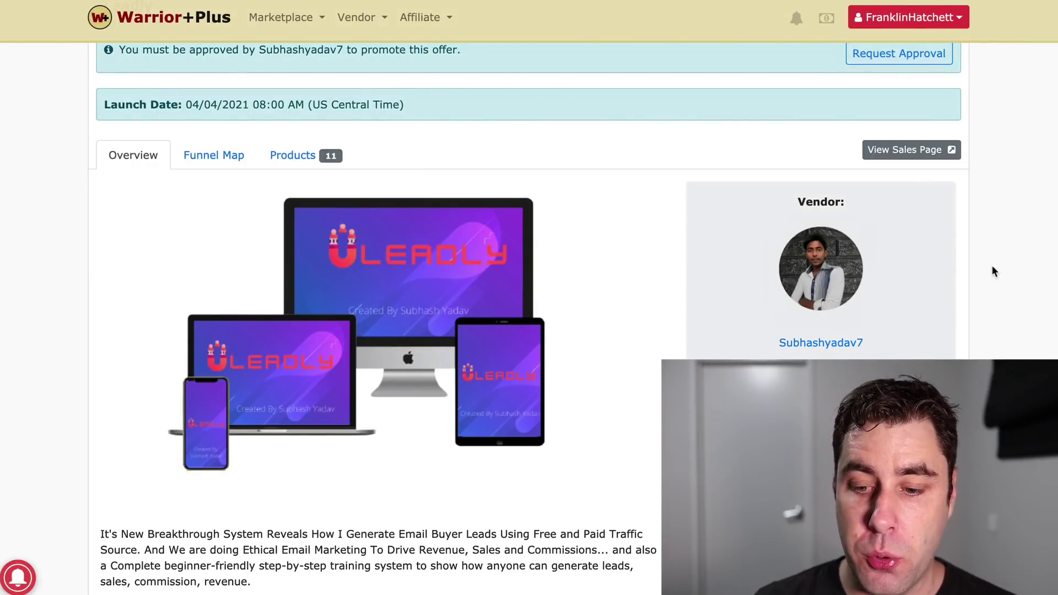
scroll(848, 308, "down", 5)
scroll(848, 307, "up", 4)
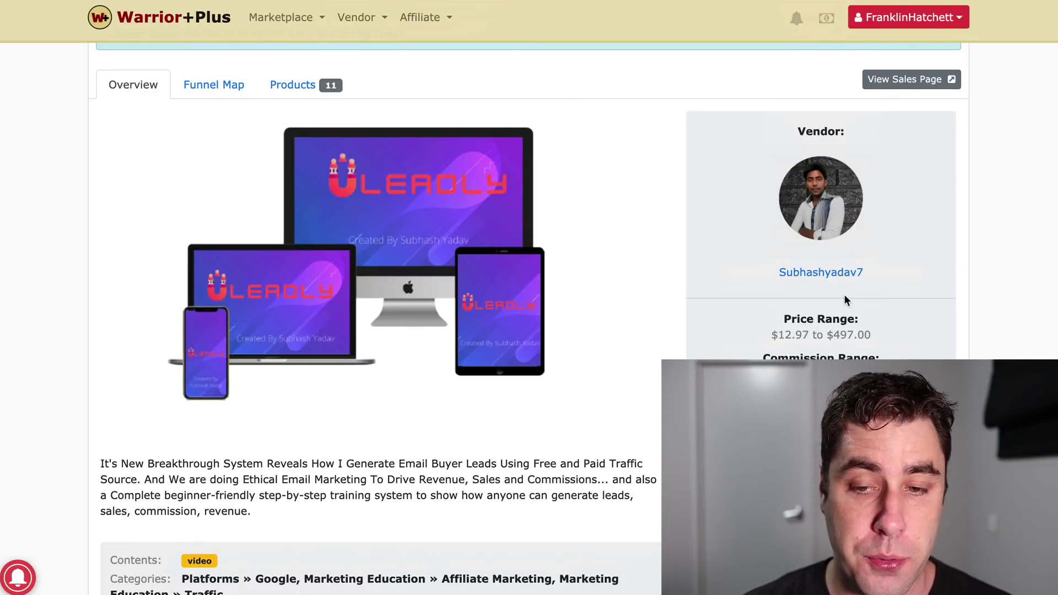
scroll(855, 157, "up", 5)
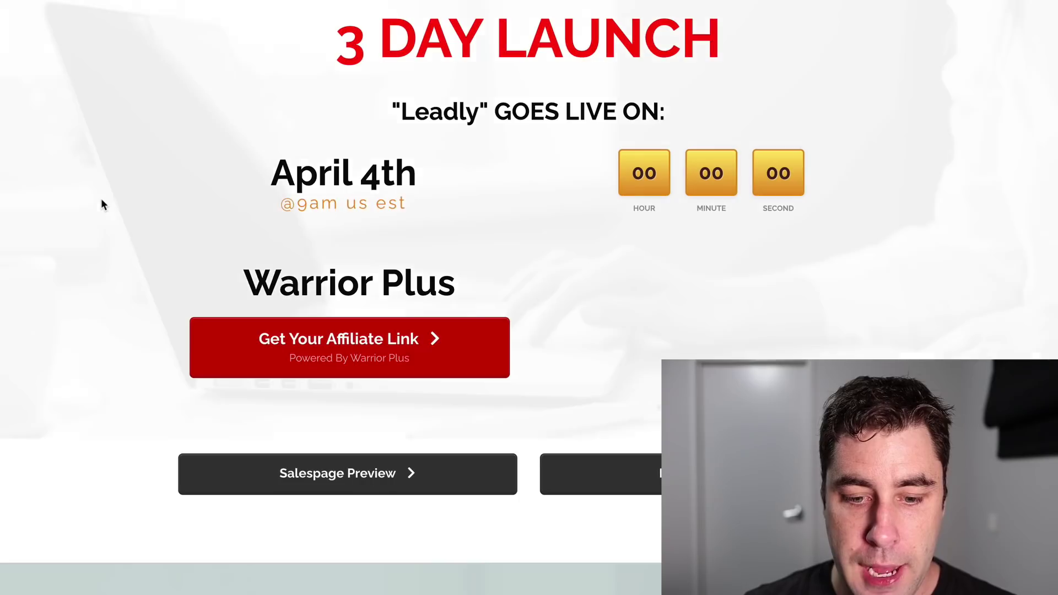
Return to the Leadly JV page and examine its funnel pricing, upgrade breakdown, contest prizes and vendor contact section.
scroll(102, 204, "down", 5)
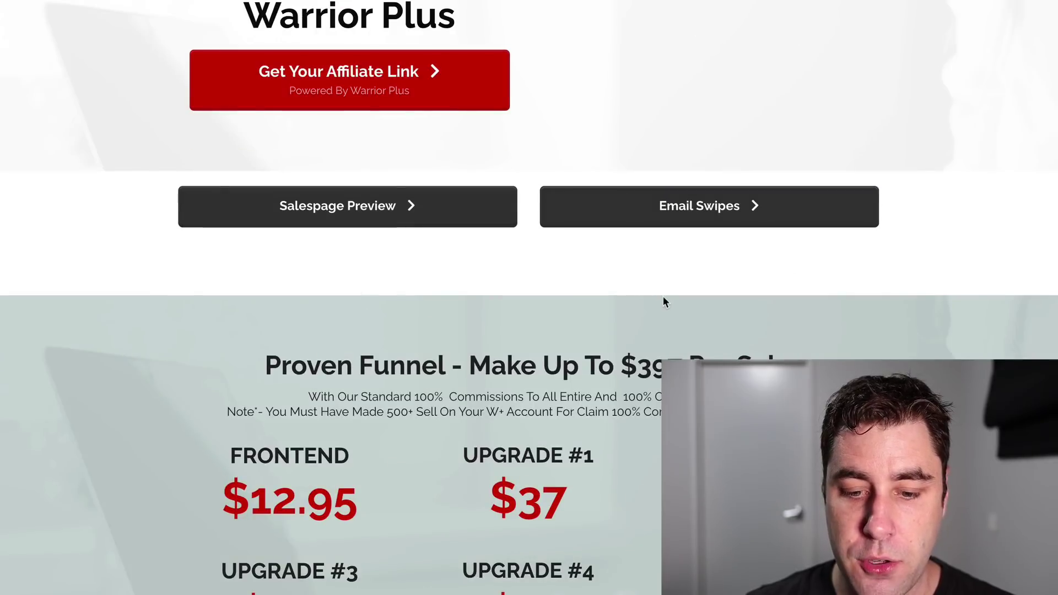
scroll(663, 303, "down", 2)
scroll(659, 382, "up", 4)
scroll(711, 357, "down", 1)
scroll(710, 357, "down", 15)
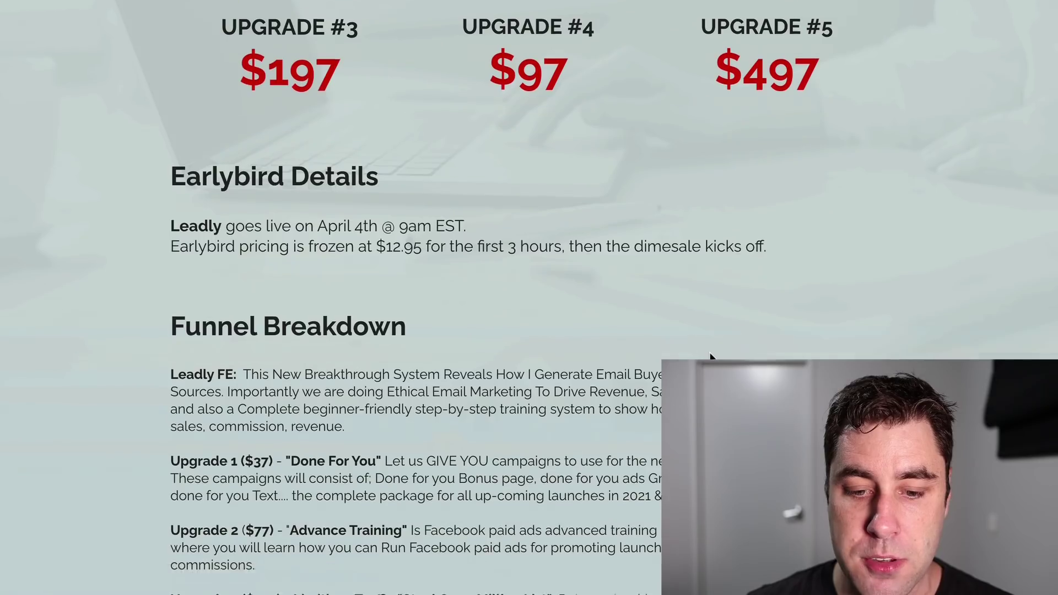
scroll(622, 257, "up", 17)
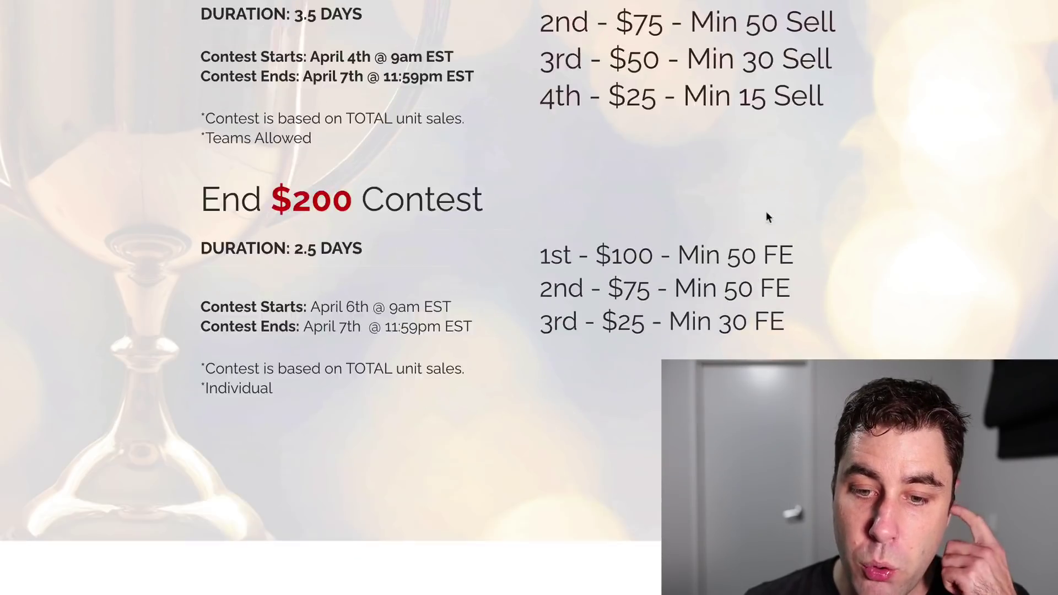
scroll(722, 226, "down", 15)
scroll(716, 227, "up", 1)
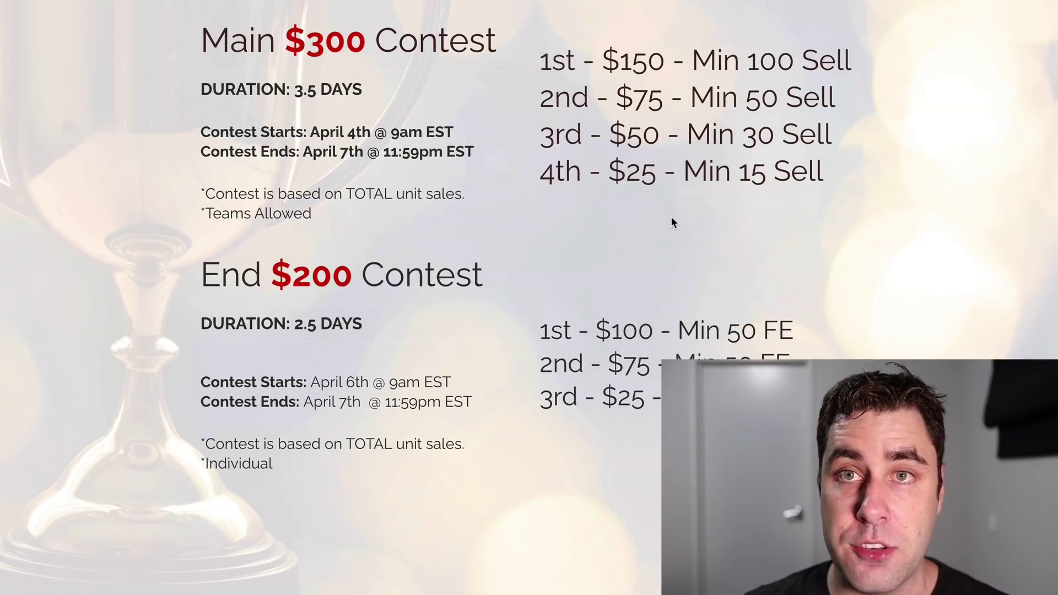
scroll(669, 220, "down", 20)
scroll(671, 218, "down", 13)
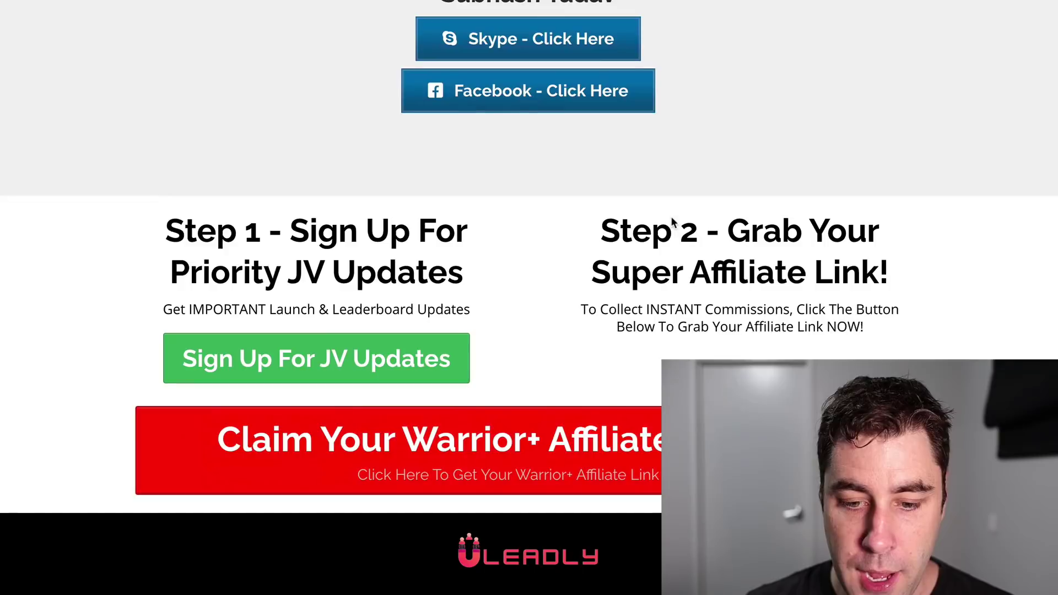
scroll(671, 219, "up", 3)
scroll(600, 173, "up", 2)
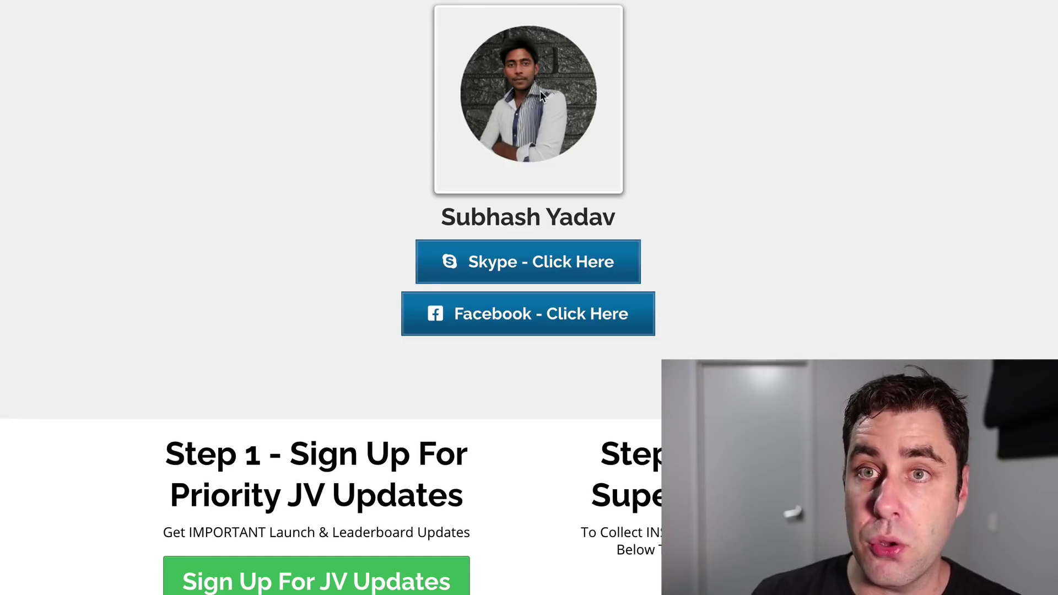
scroll(528, 100, "up", 20)
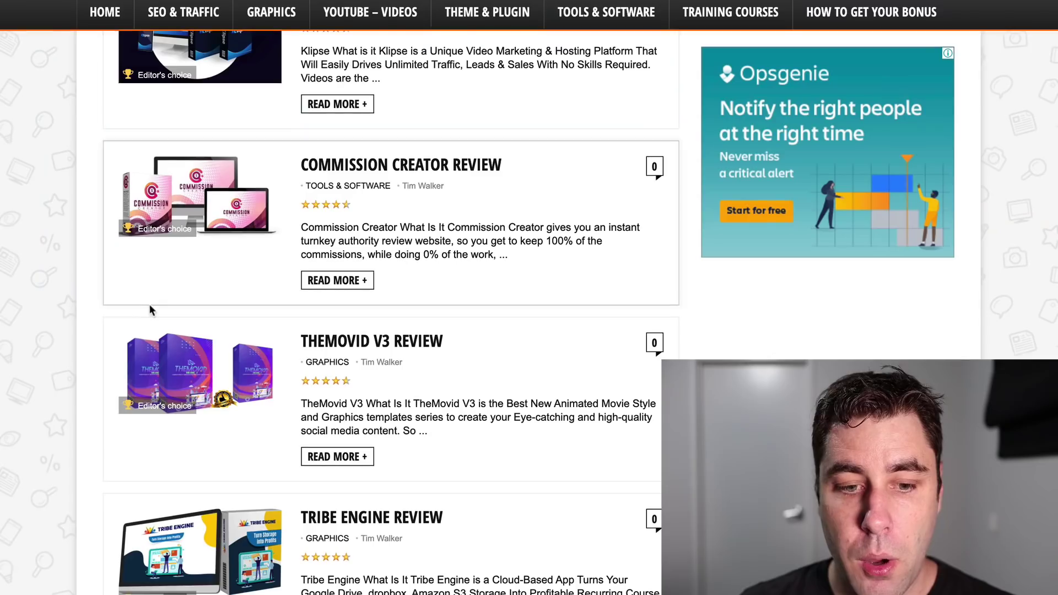
Switch to the Dope Review site and read through its Commission Creator review, including the overview and bonus sections.
scroll(253, 255, "up", 2)
left_click(375, 274)
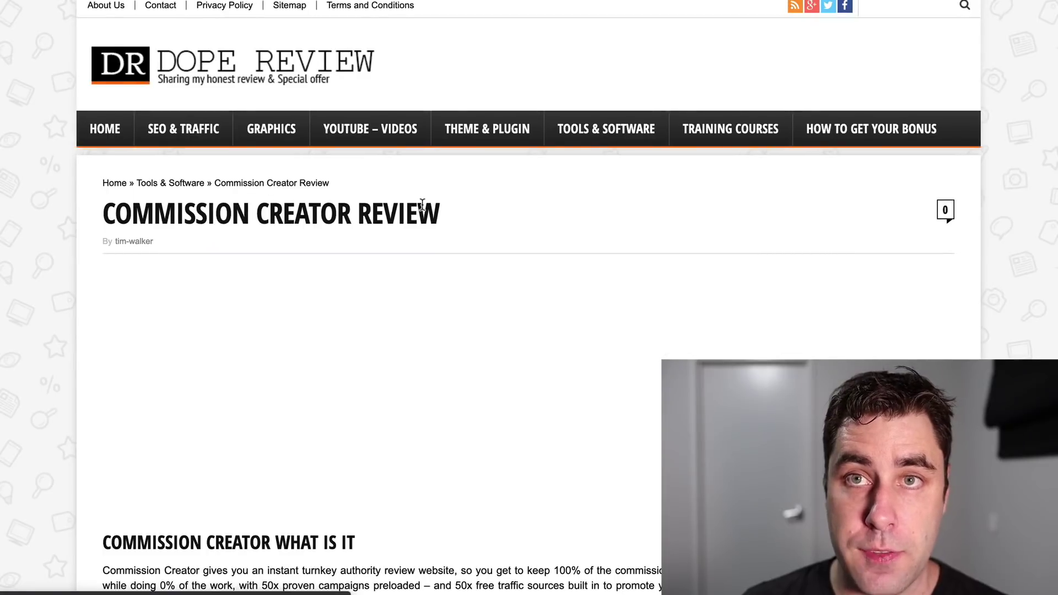
scroll(253, 356, "down", 8)
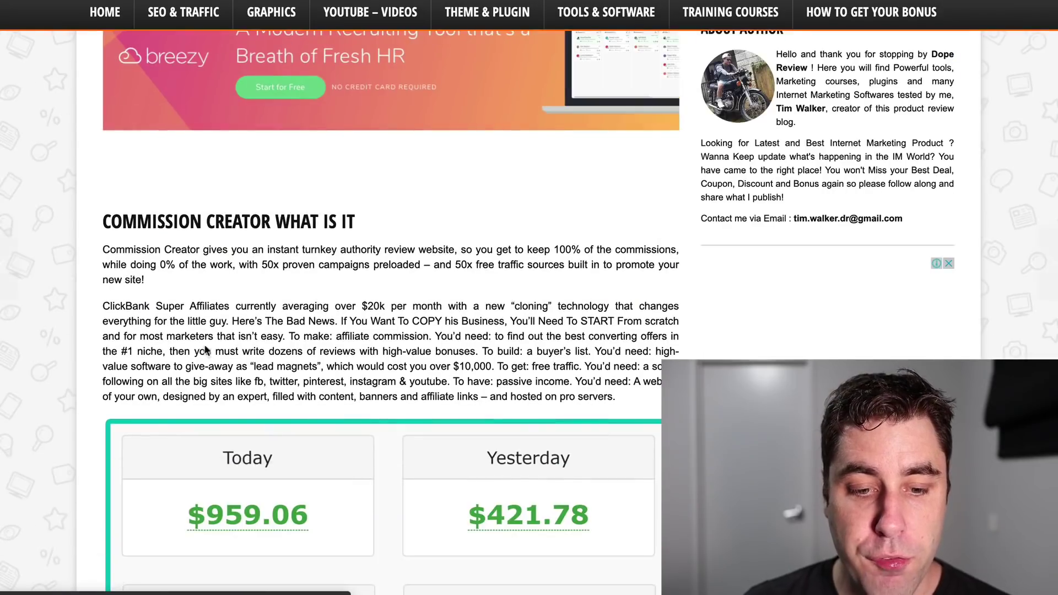
scroll(302, 356, "down", 15)
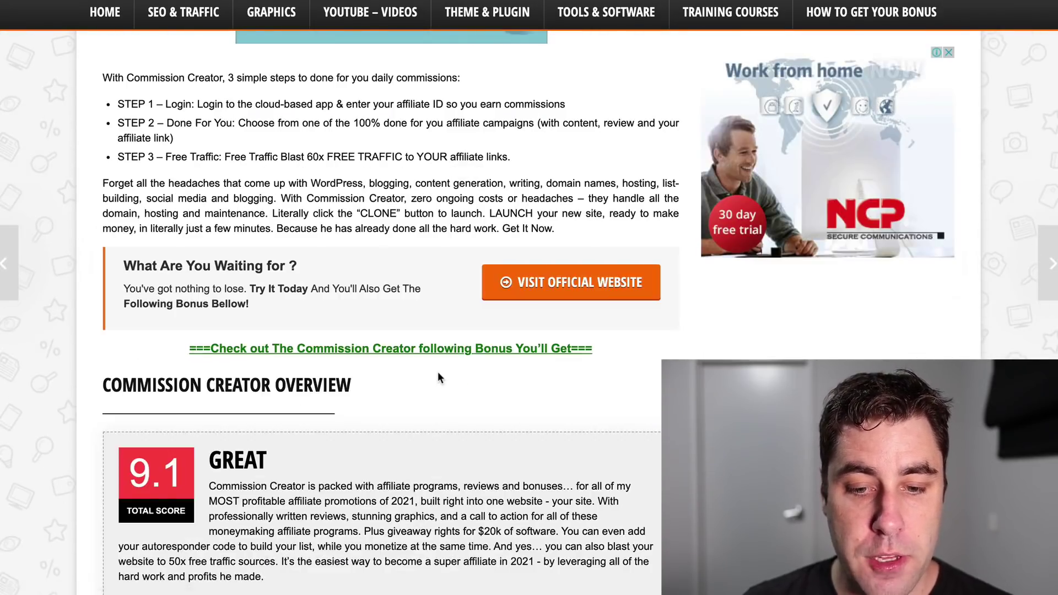
scroll(438, 377, "down", 15)
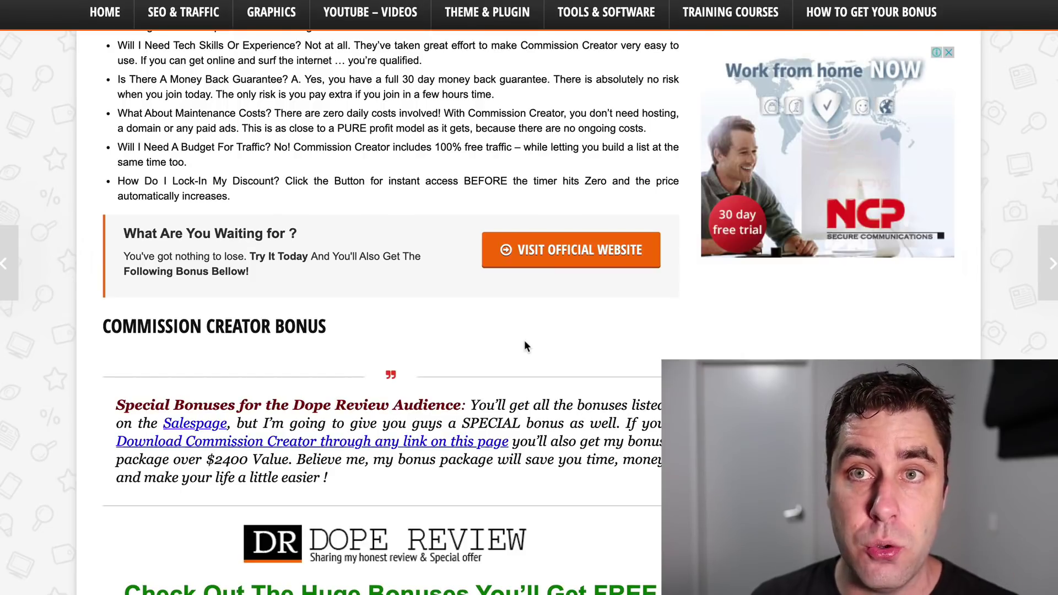
scroll(525, 341, "down", 14)
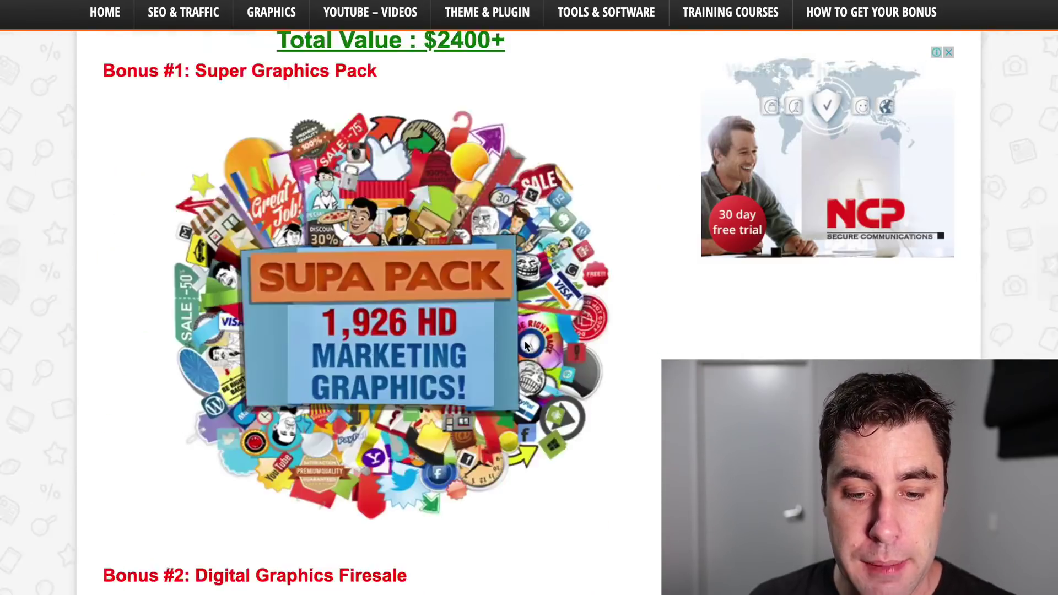
scroll(595, 82, "up", 18)
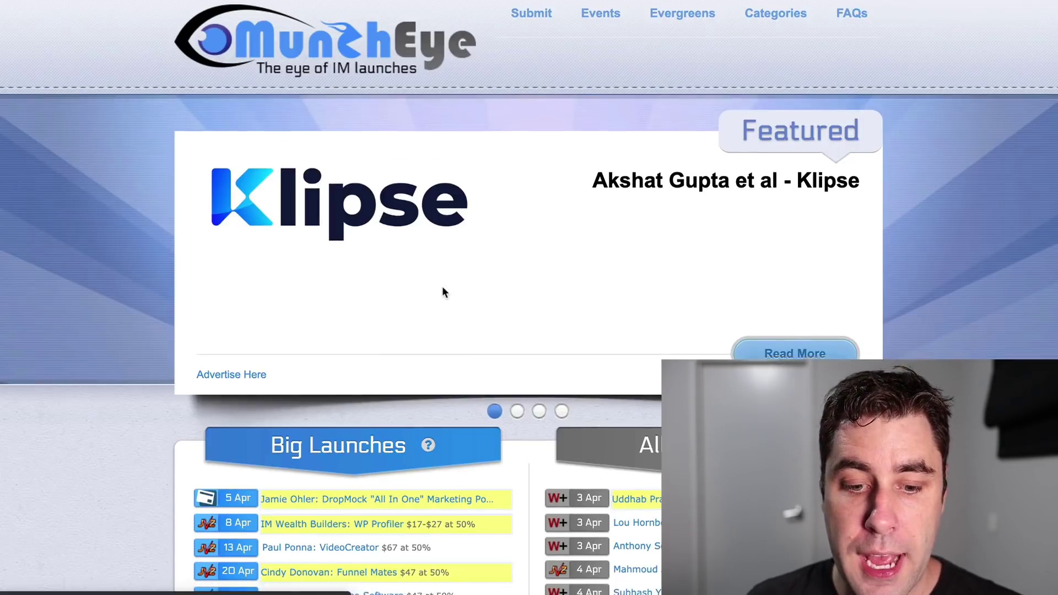
Look through the Big Launches and All Launches lists on the MunchEye home page.
scroll(442, 286, "down", 5)
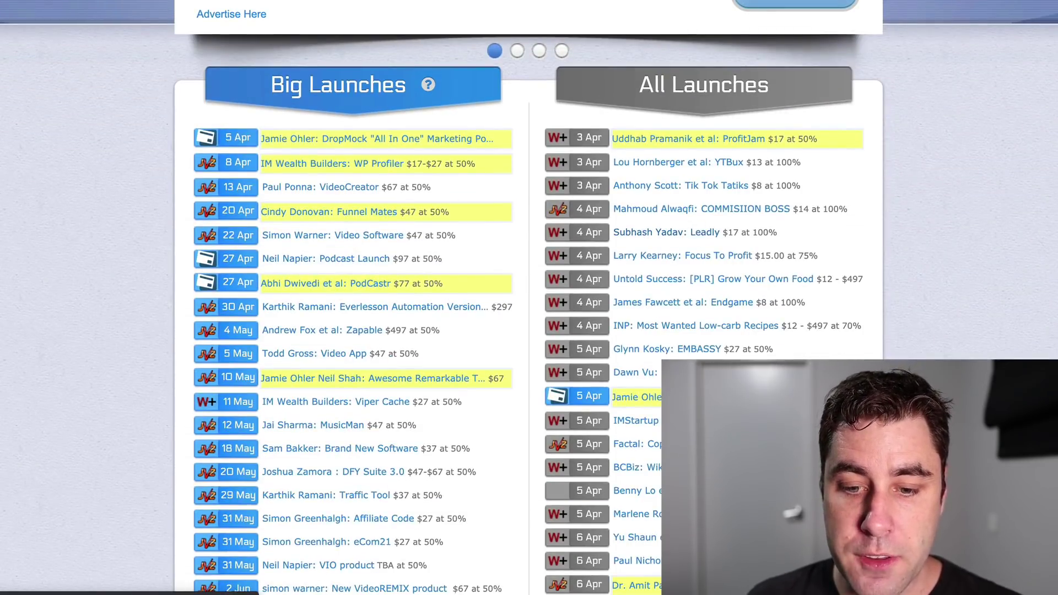
scroll(717, 228, "down", 2)
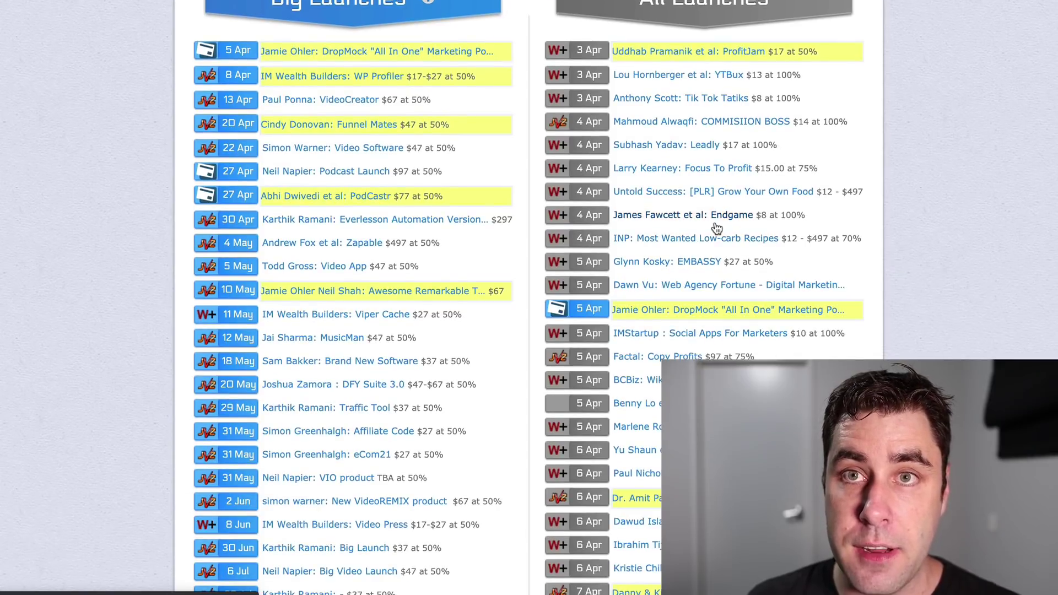
scroll(683, 151, "down", 2)
scroll(693, 193, "up", 2)
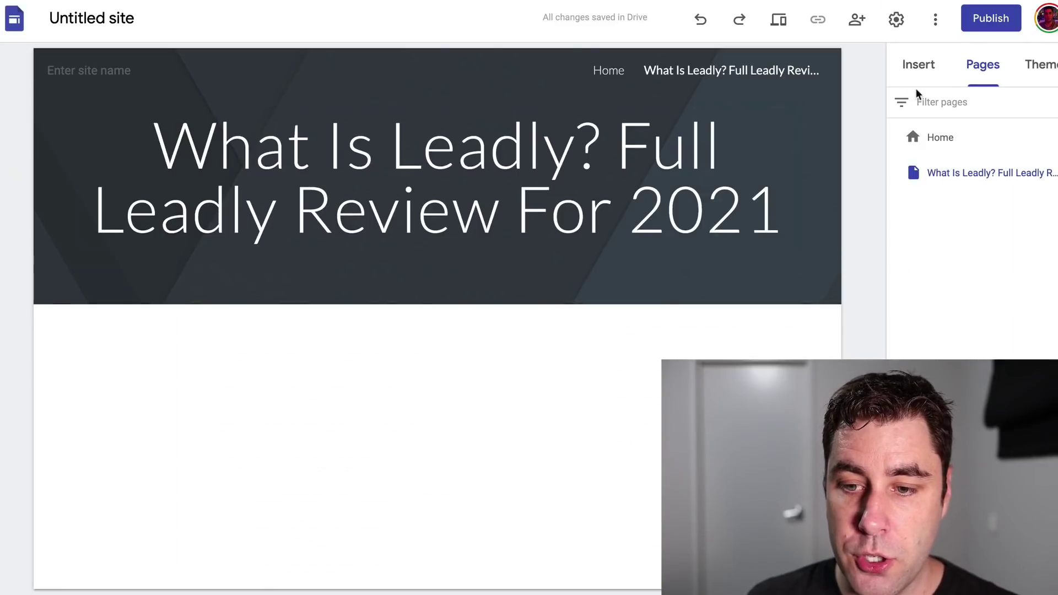
Switch back to Google Sites and add a text box below the Leadly page's header.
left_click(918, 65)
left_click(932, 119)
left_click(936, 122)
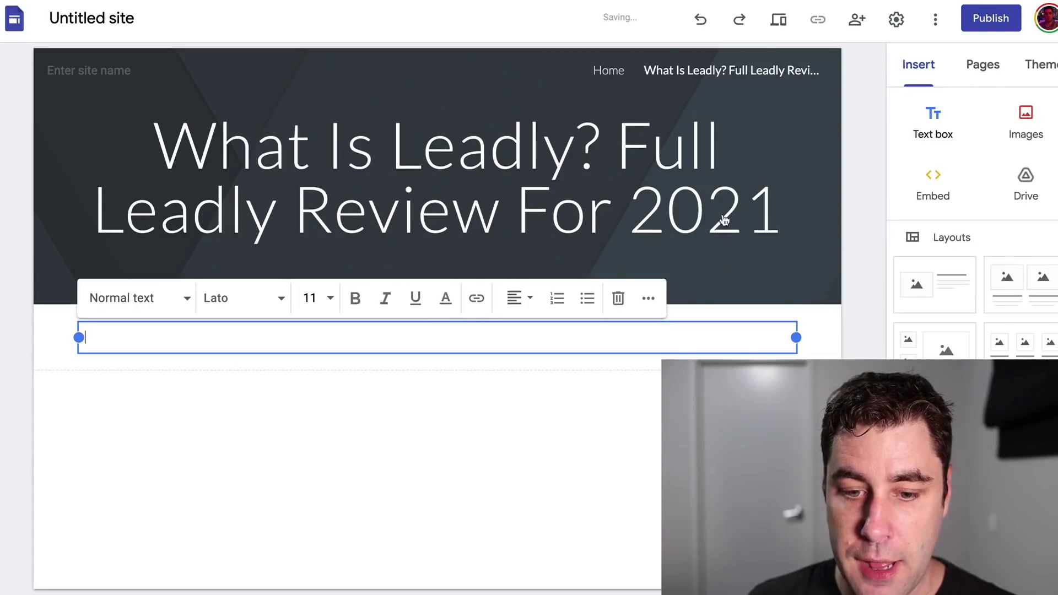
type("bh")
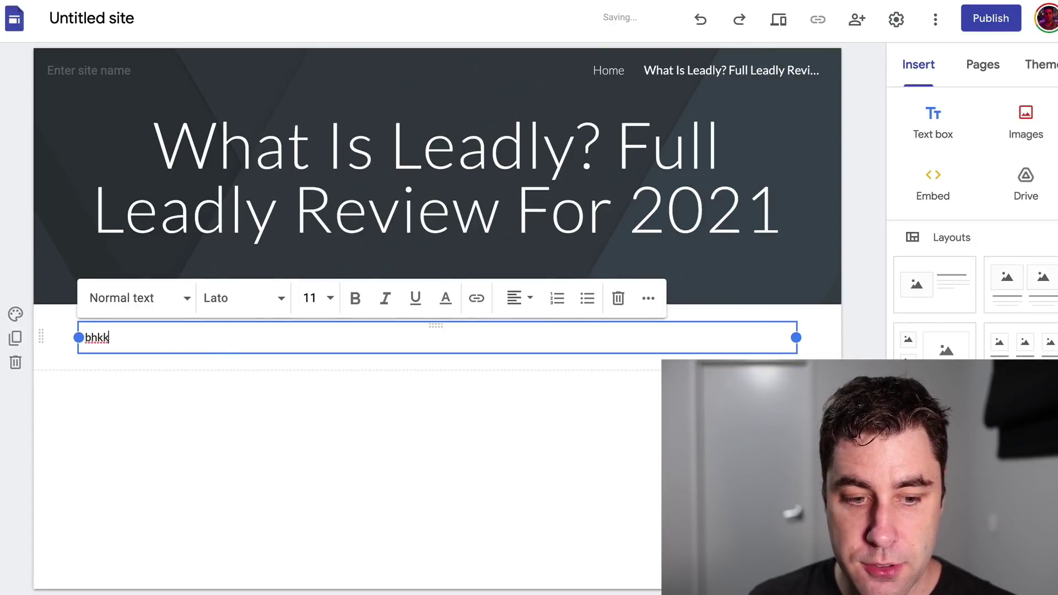
type("kk")
key("ctrl+a")
key("BackSpace")
Enter "Best Leadly Review For 2021" in the new text box and format it as a Heading at font size 24.
type("Best Leadly Review For 2021")
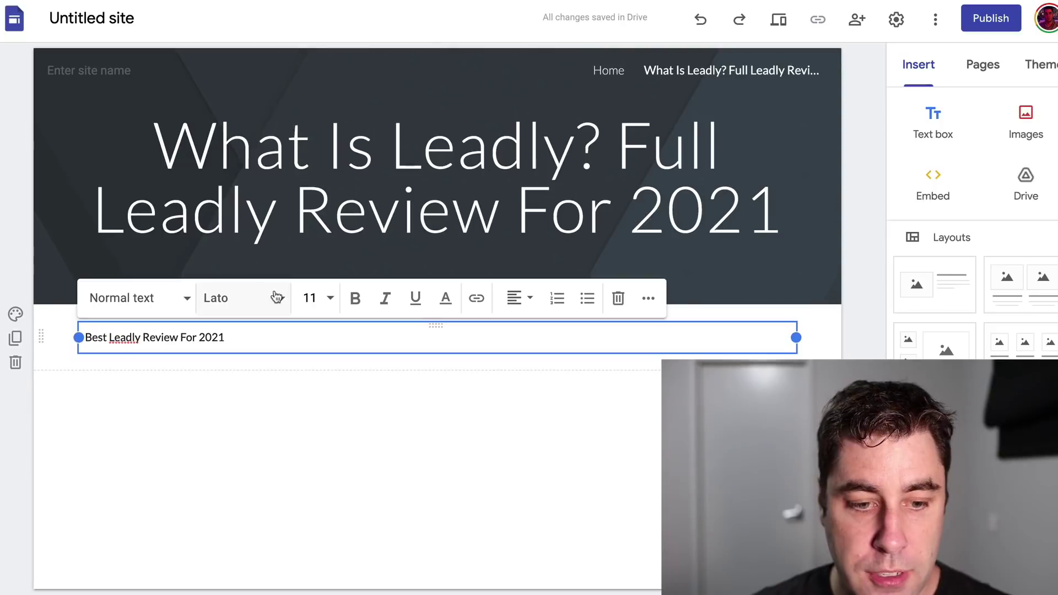
left_click_drag(239, 337, 80, 337)
left_click(140, 312)
left_click(139, 378)
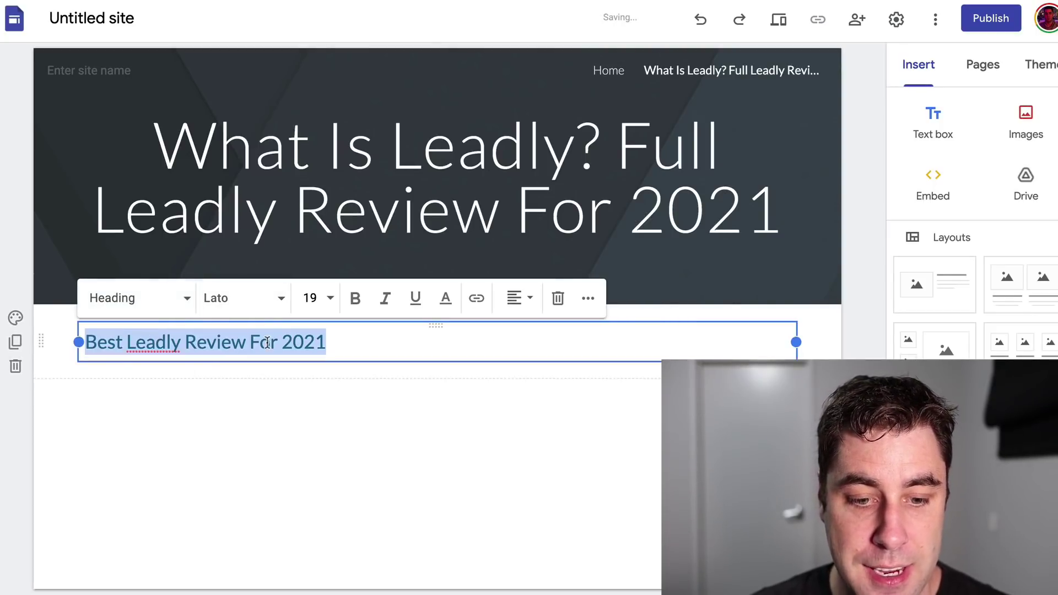
left_click(309, 298)
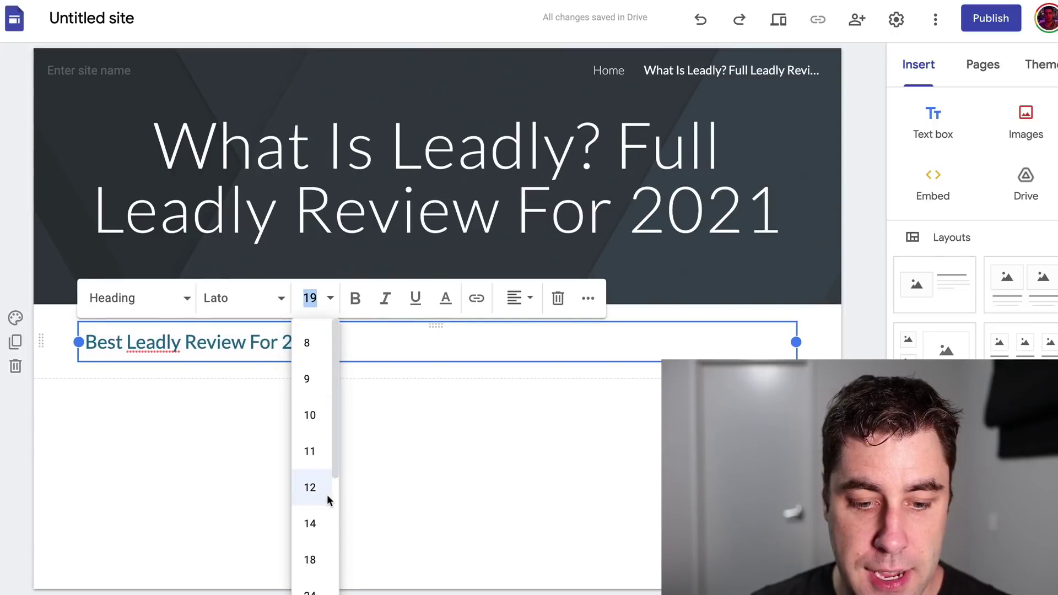
scroll(317, 518, "down", 4)
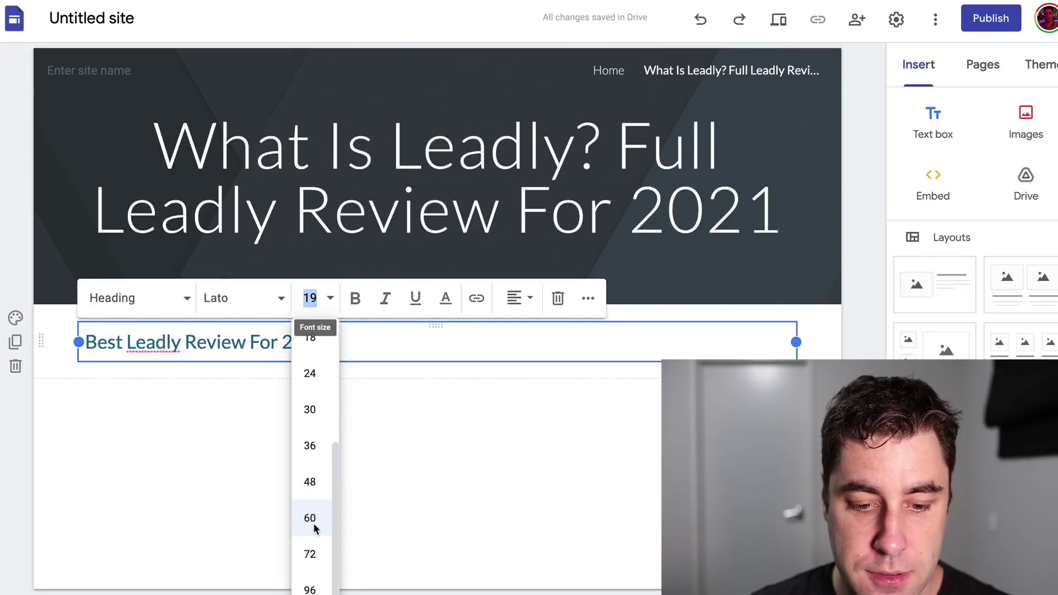
left_click(318, 374)
left_click(319, 376)
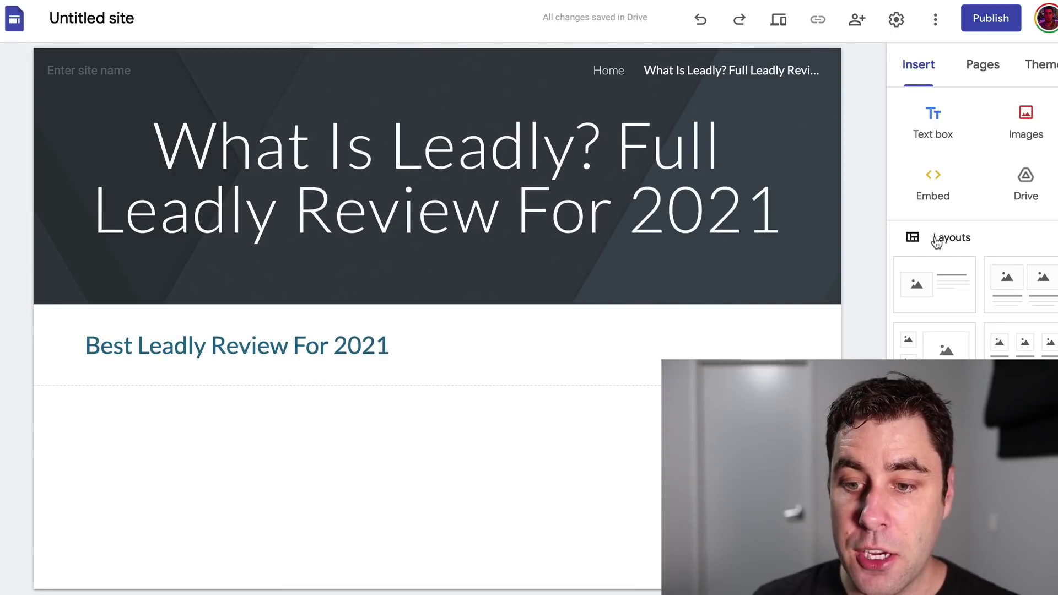
Add a second text box below the "Best Leadly Review For 2021" heading and fill it with several lines of placeholder text.
left_click(931, 132)
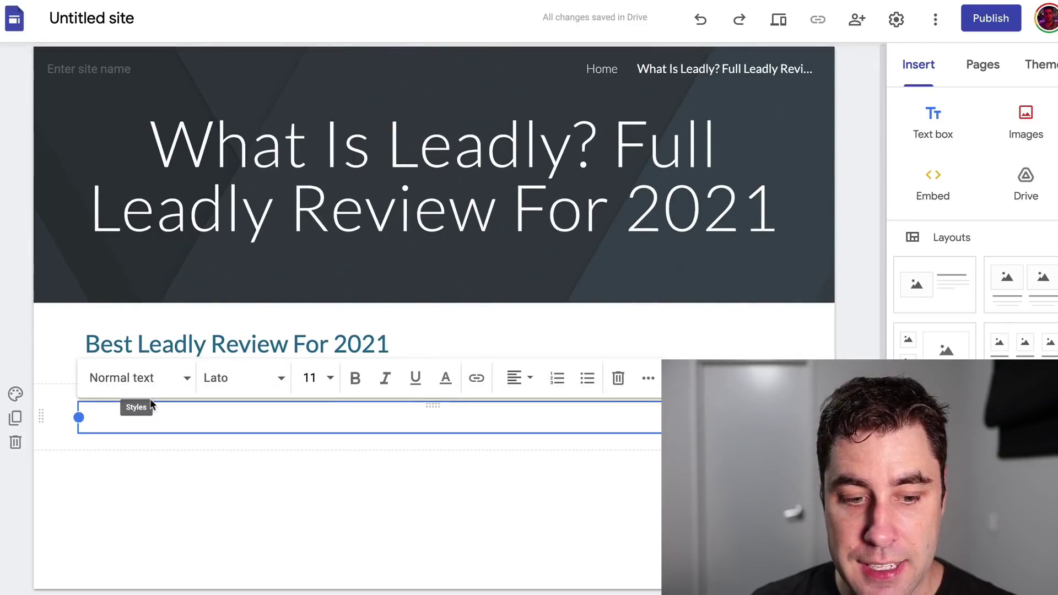
type("gfnfhnfhjhfjfhjhgjghj")
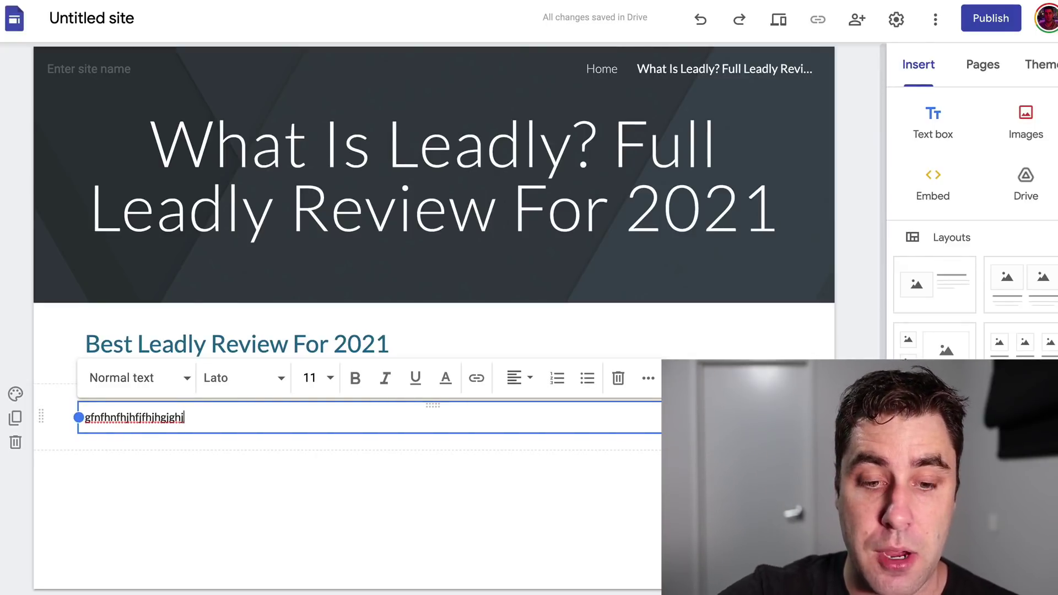
key("Return")
type("ghjgh")
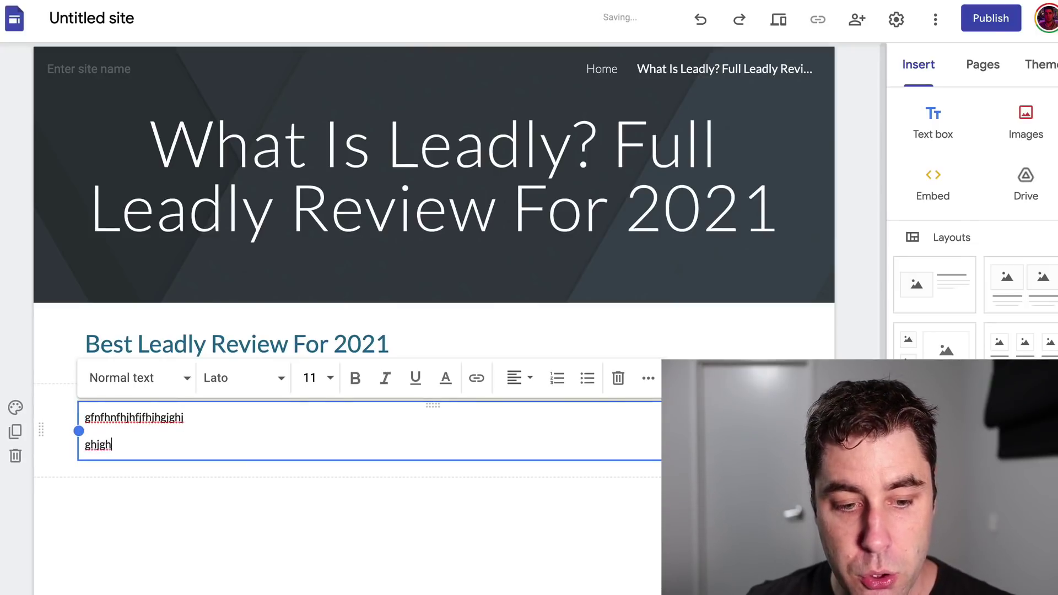
type("jghj")
key("Return")
key("Return")
type("hgjghjhgj")
key("Return")
type("hgighigjgjg")
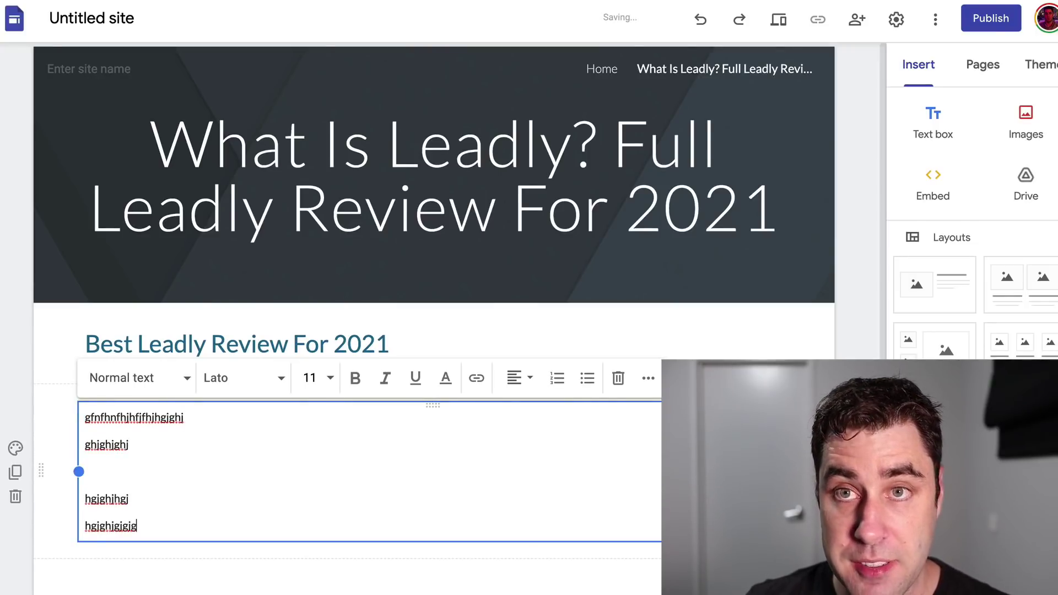
key("Return")
type("ghjghjgjghjg")
key("Return")
type("ghjghjghjgjgh")
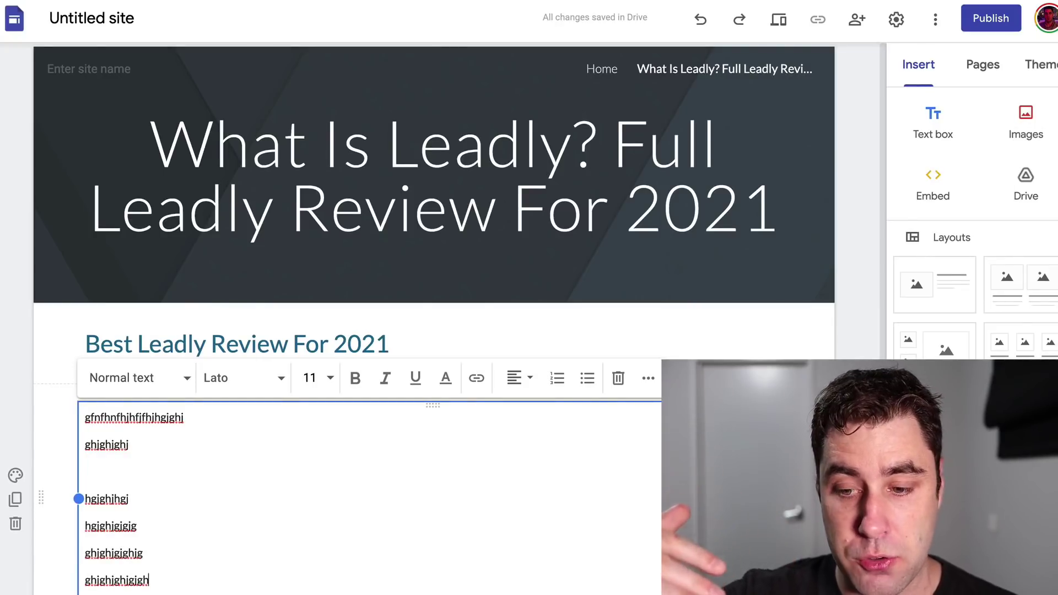
Add an image-and-text layout below the placeholder text box and title it "Bonus 1".
scroll(279, 296, "down", 3)
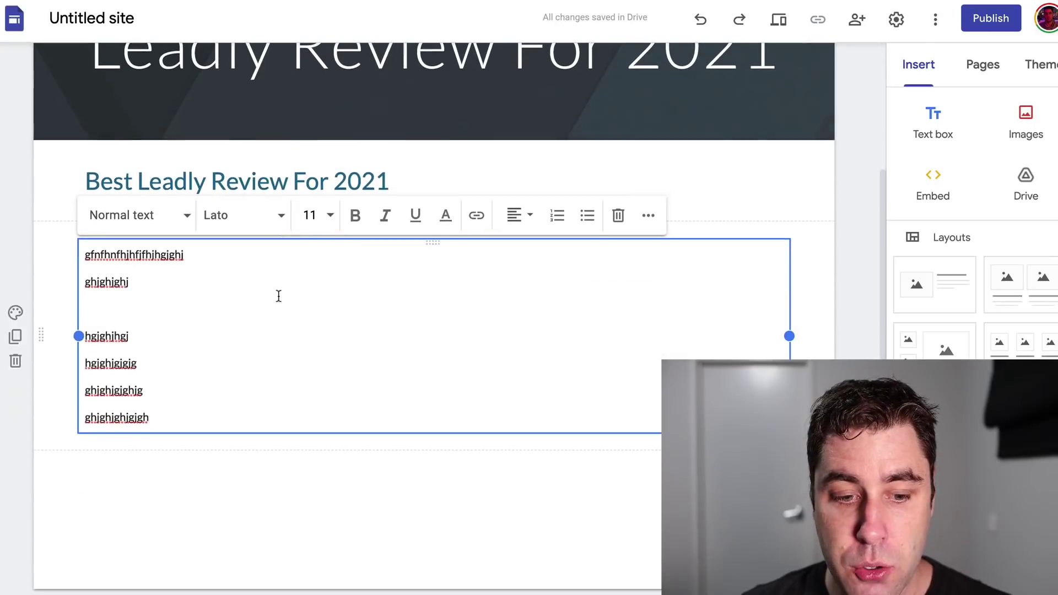
left_click(65, 399)
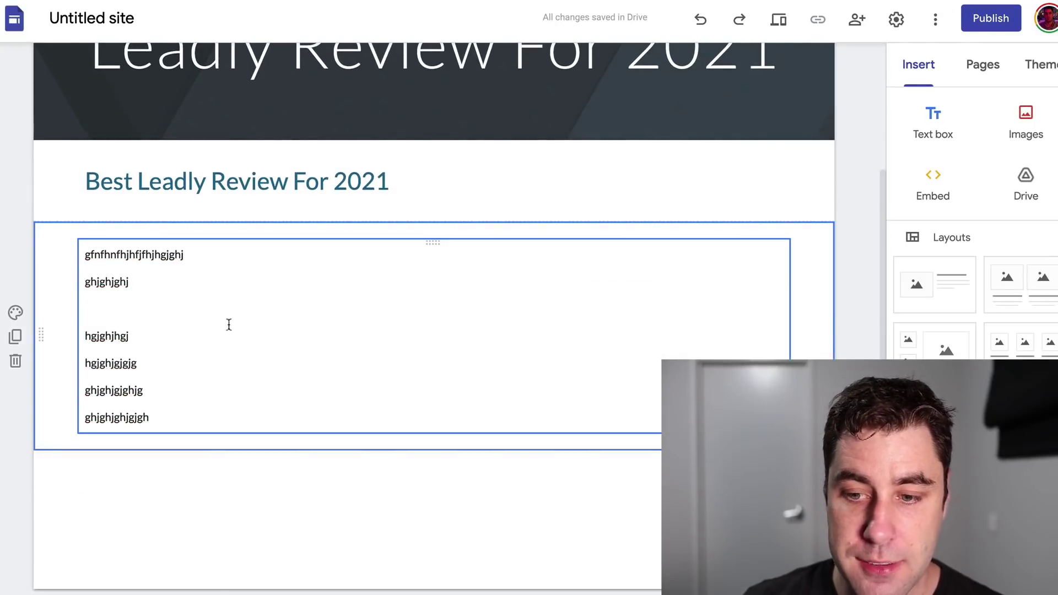
left_click(959, 300)
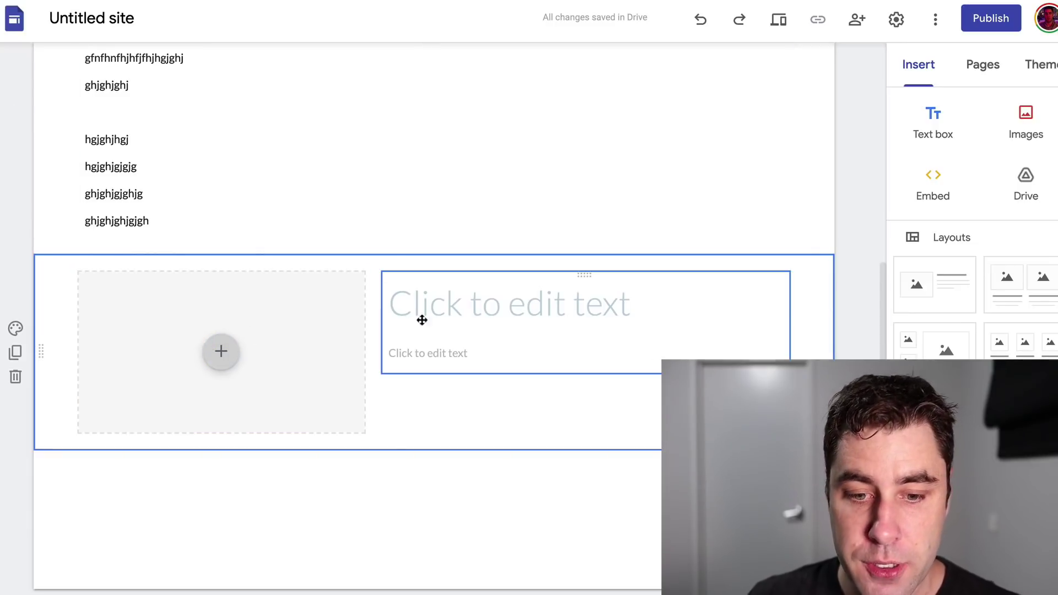
left_click(442, 300)
type("g")
key("BackSpace")
type("Bonus 1")
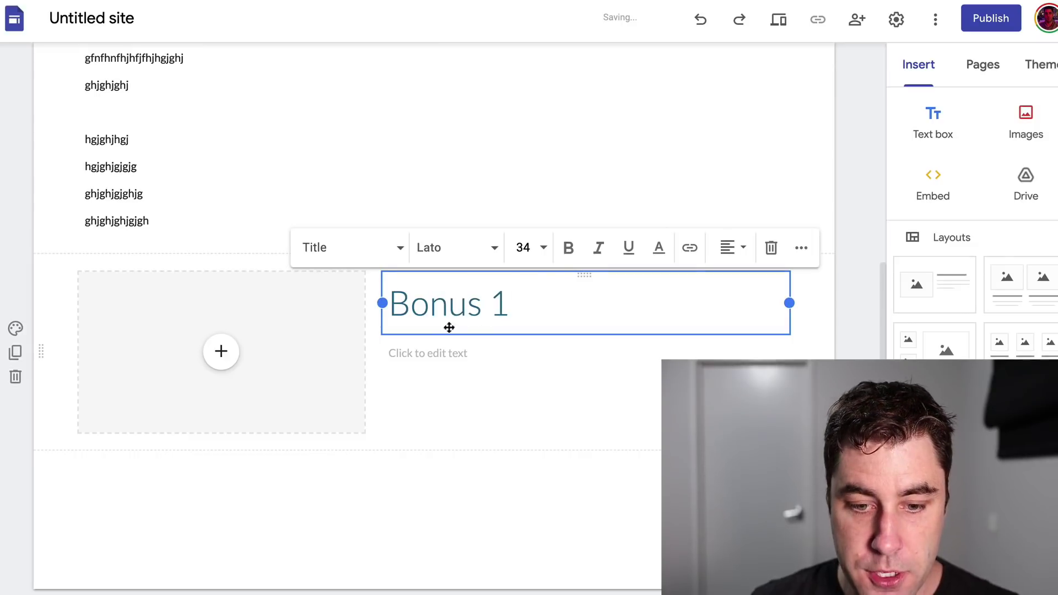
Fill the body text under the "Bonus 1" title with three lines of placeholder text.
left_click(467, 350)
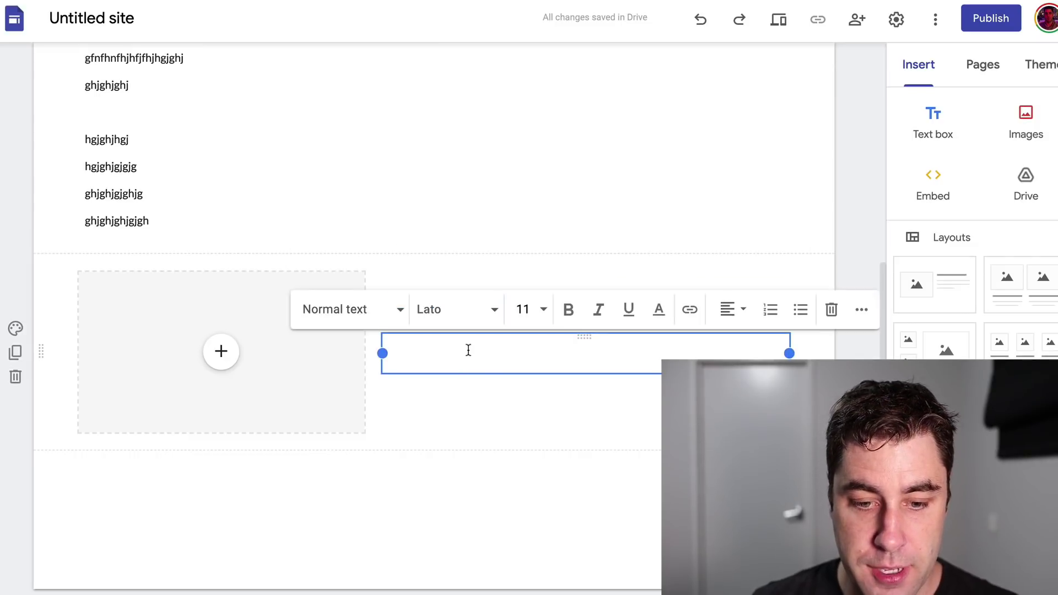
type("gfh")
key("Return")
type("fghgfh")
key("Return")
type("ghf")
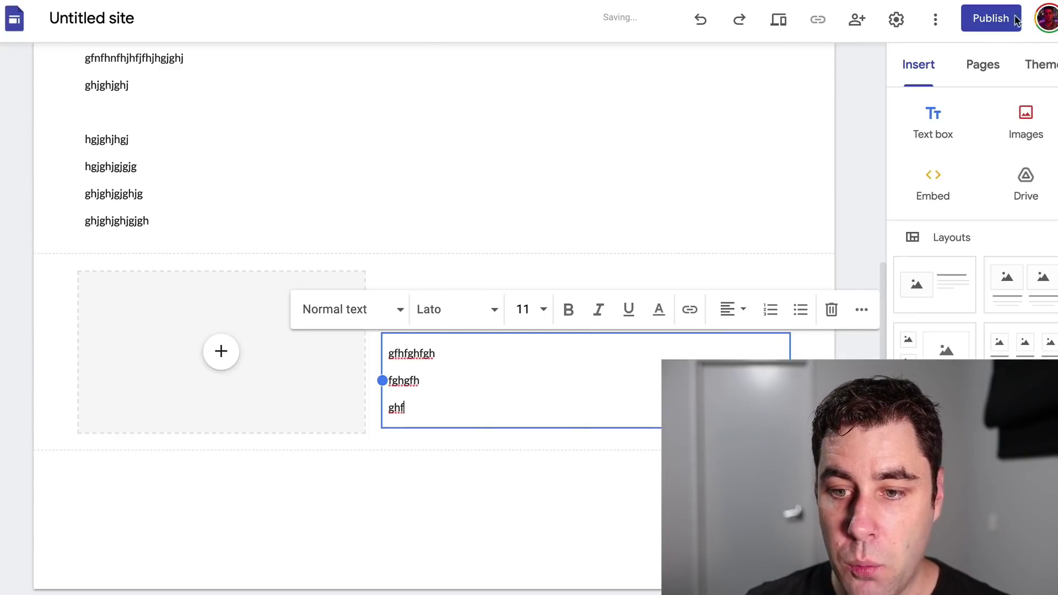
Publish the site to the web under the address "best2021reviews".
left_click(934, 20)
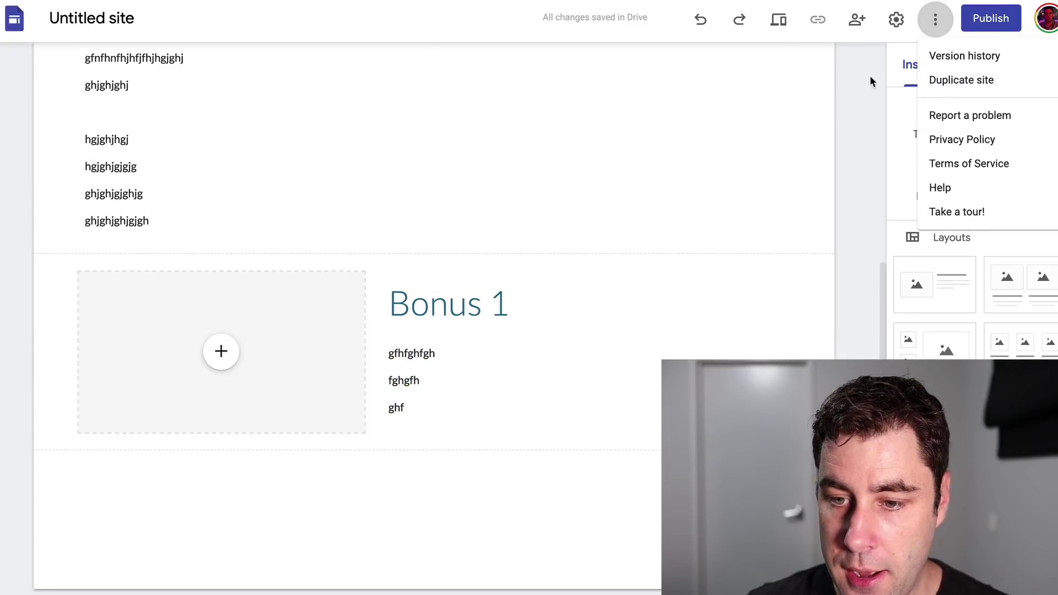
left_click(867, 96)
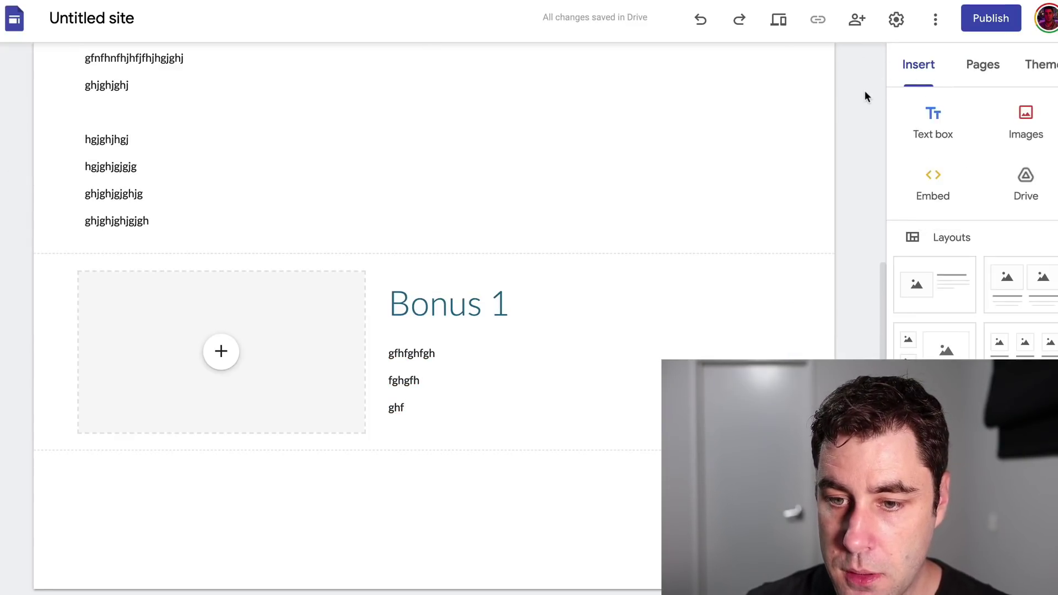
left_click(974, 26)
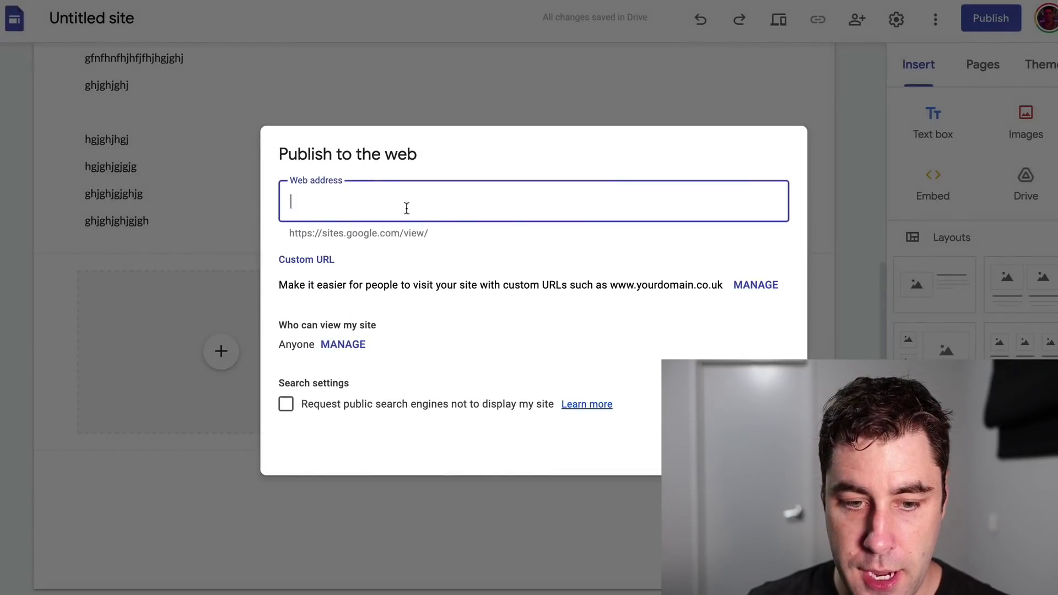
type("g")
key("BackSpace")
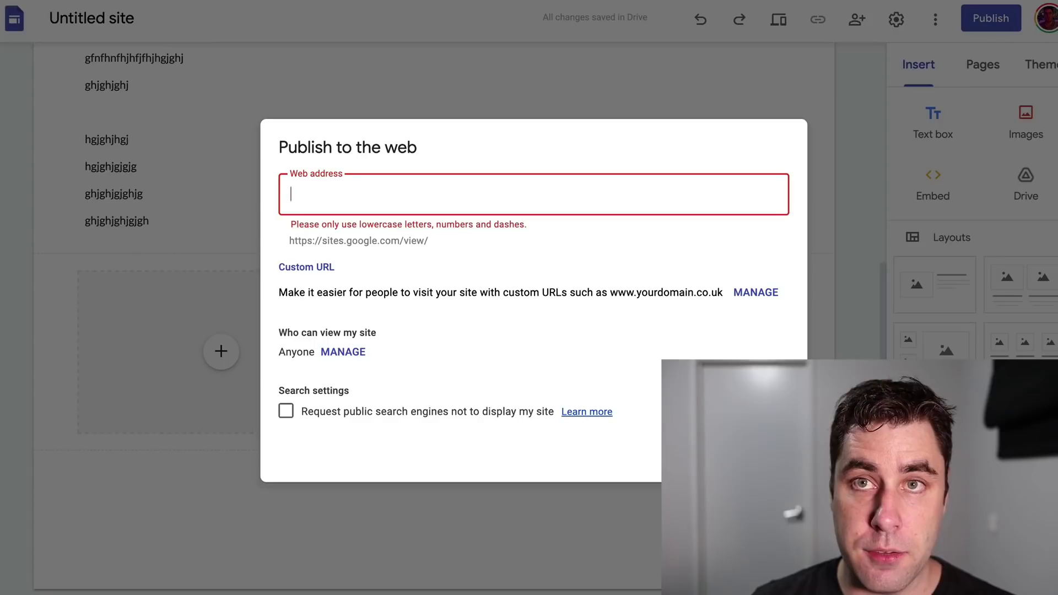
type("best2021reviews")
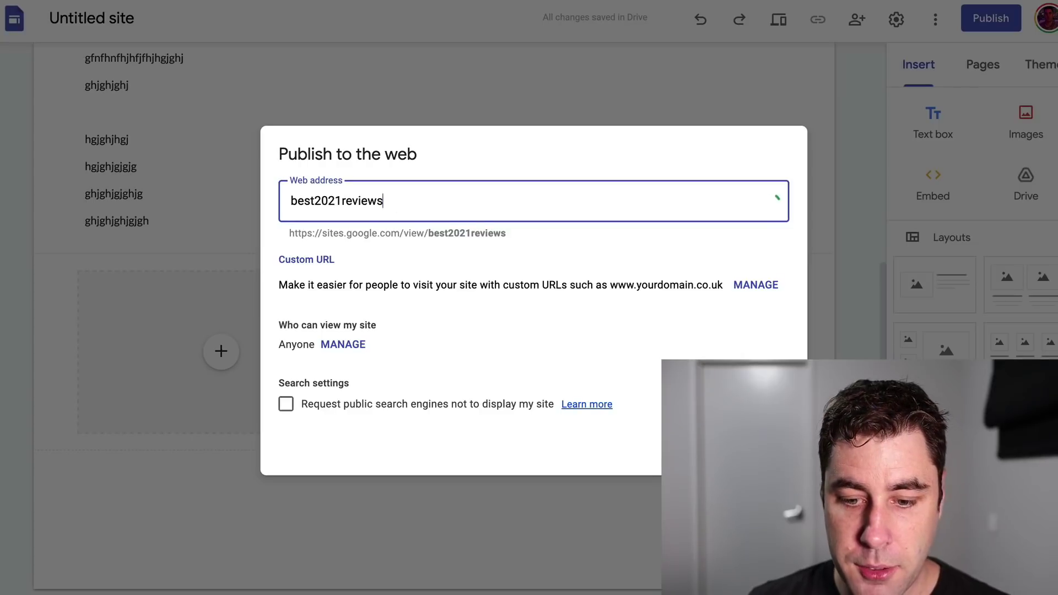
key("Return")
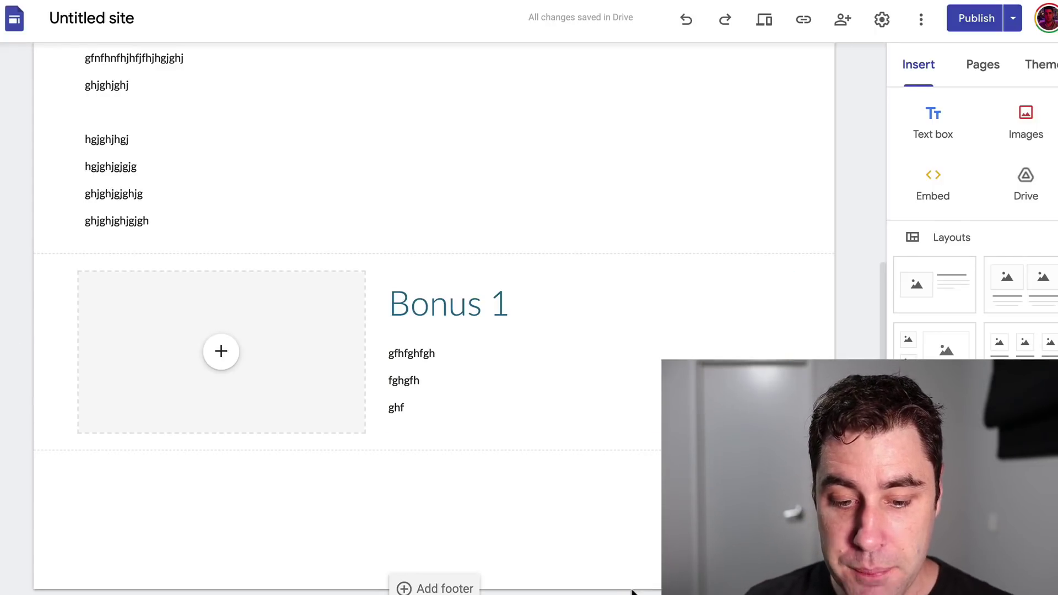
Examine the features, FAQ and remaining sections of the Commission Creator review page as a reference.
scroll(322, 187, "up", 3)
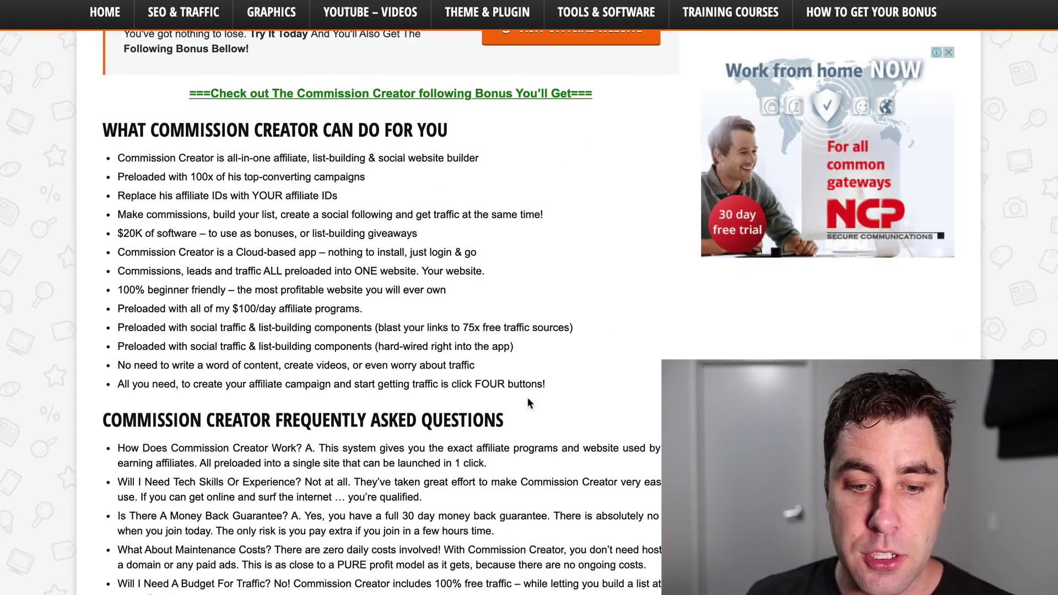
scroll(527, 397, "down", 15)
scroll(528, 396, "down", 7)
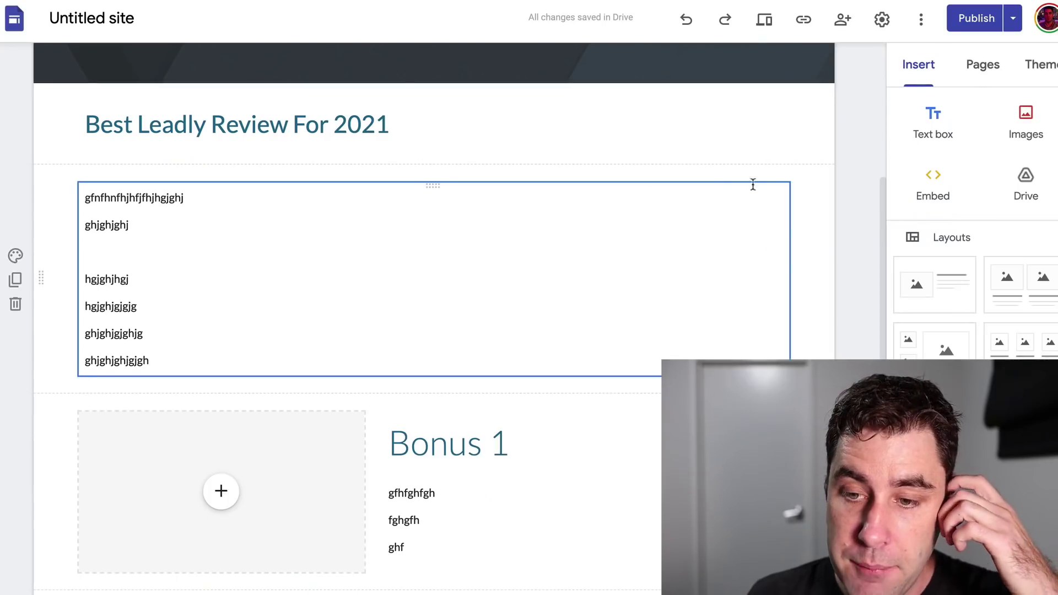
View the published site, look over the Leadly review page and return to the site editor.
left_click(1014, 20)
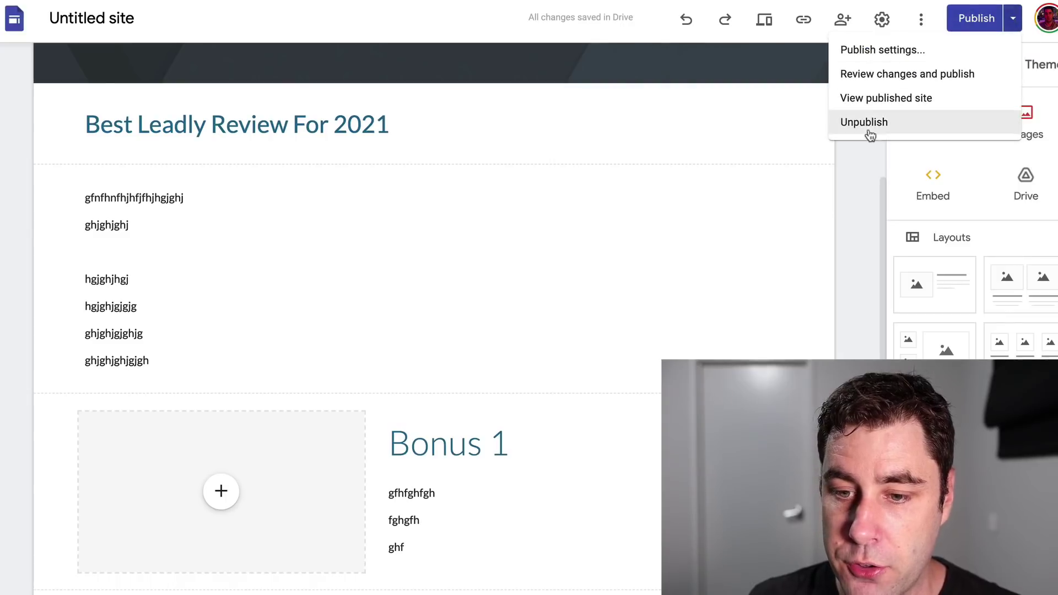
left_click(969, 100)
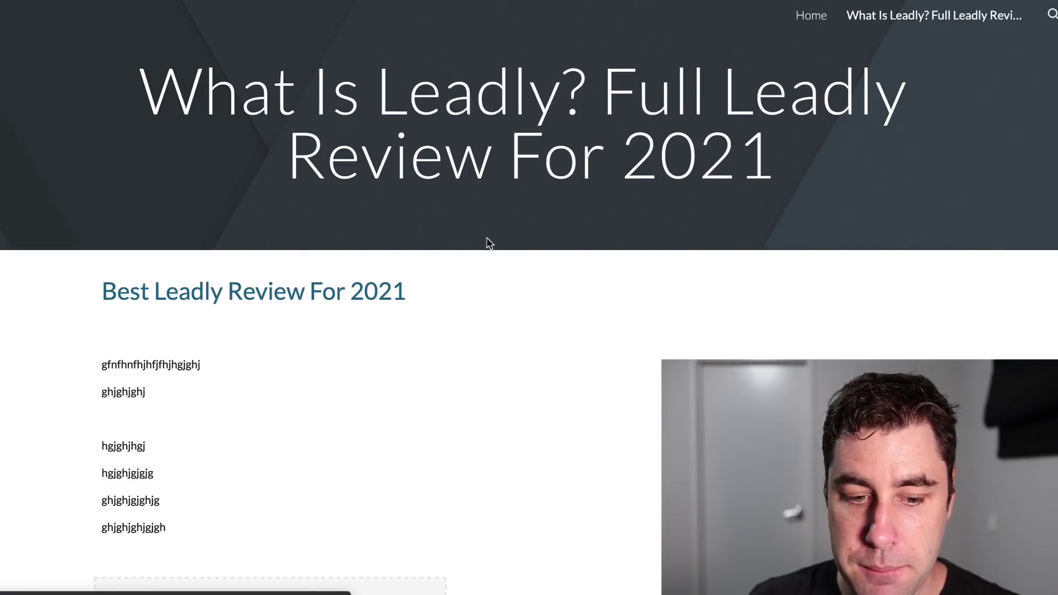
scroll(518, 215, "down", 4)
scroll(512, 207, "up", 3)
scroll(489, 182, "down", 3)
key("ctrl+w")
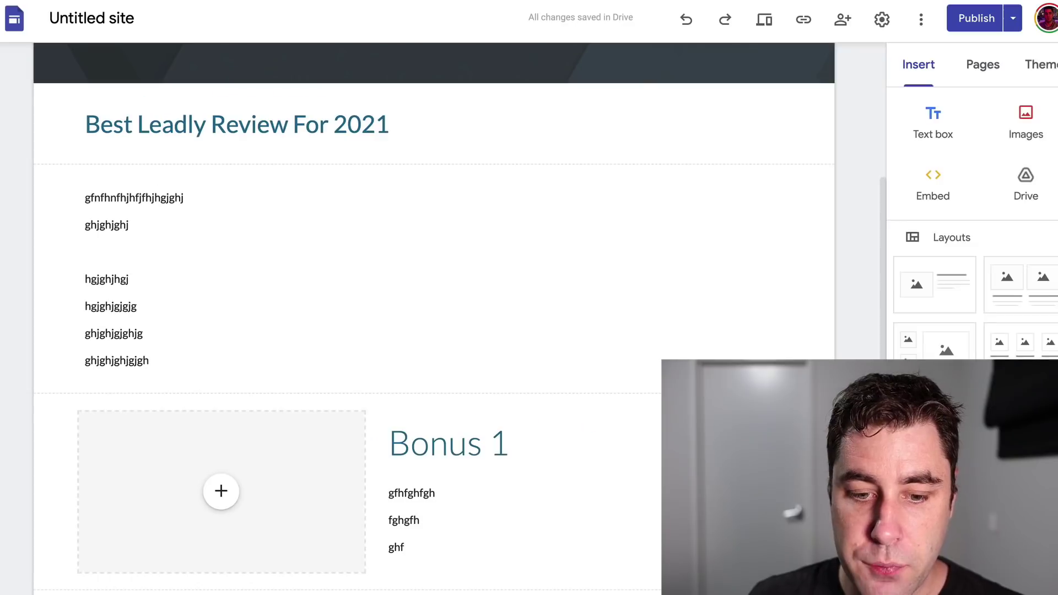
scroll(432, 243, "down", 3)
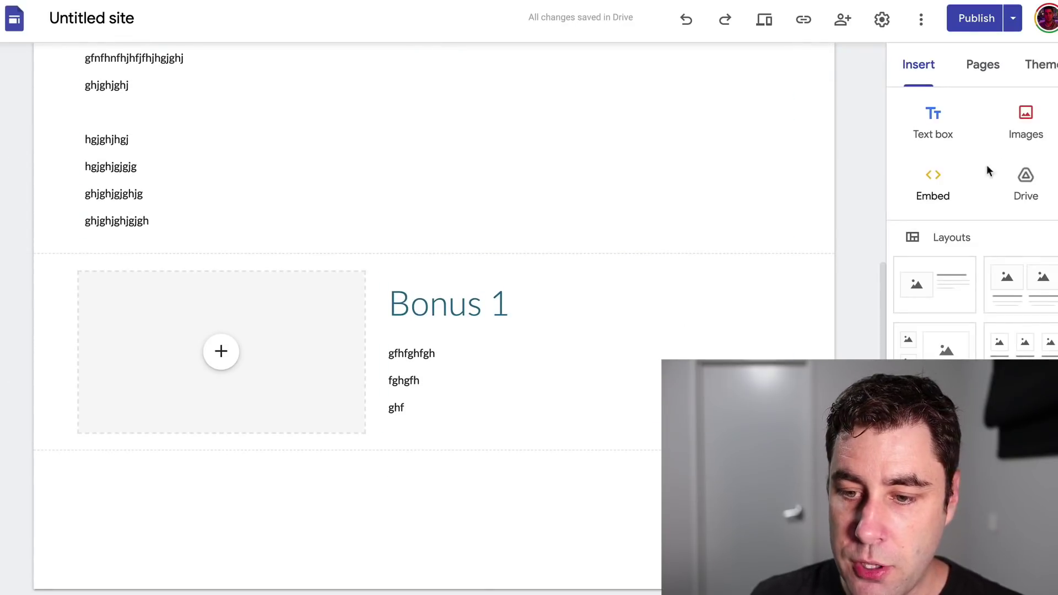
scroll(971, 223, "down", 4)
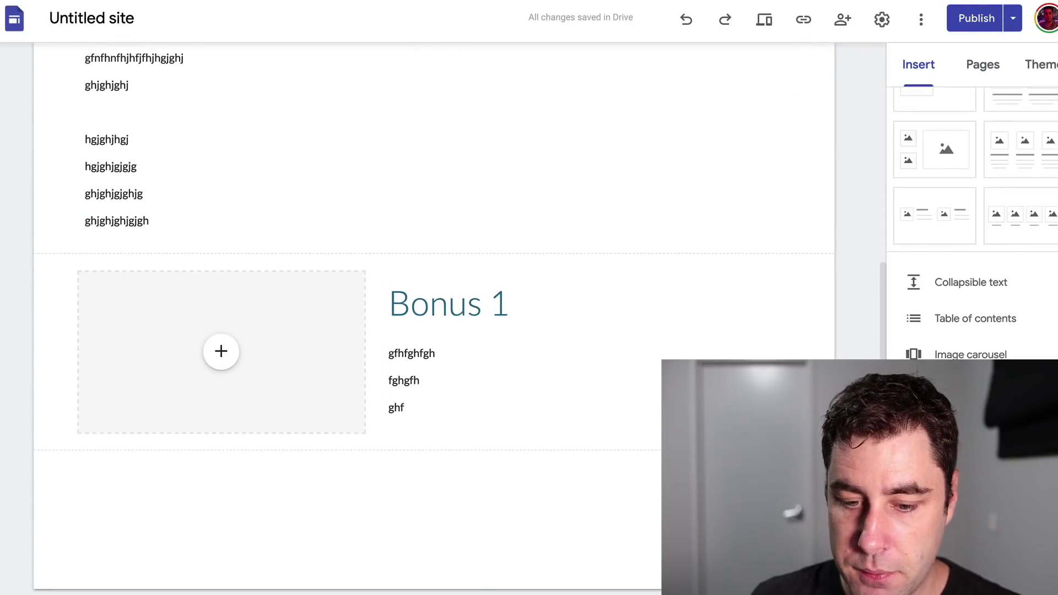
left_click(949, 391)
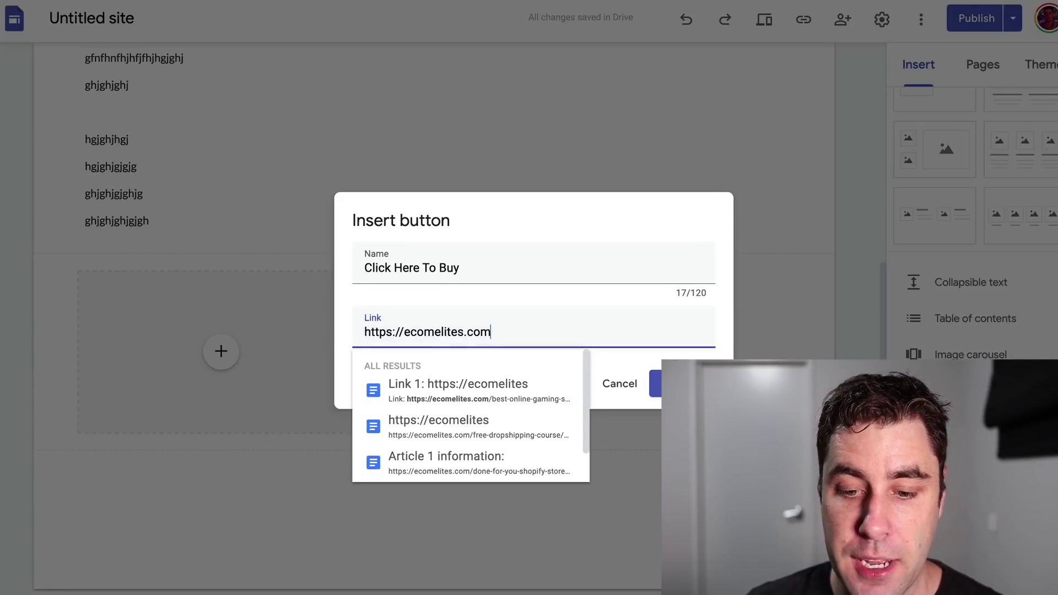
left_click(669, 383)
left_click_drag(188, 414, 370, 408)
left_click(707, 88)
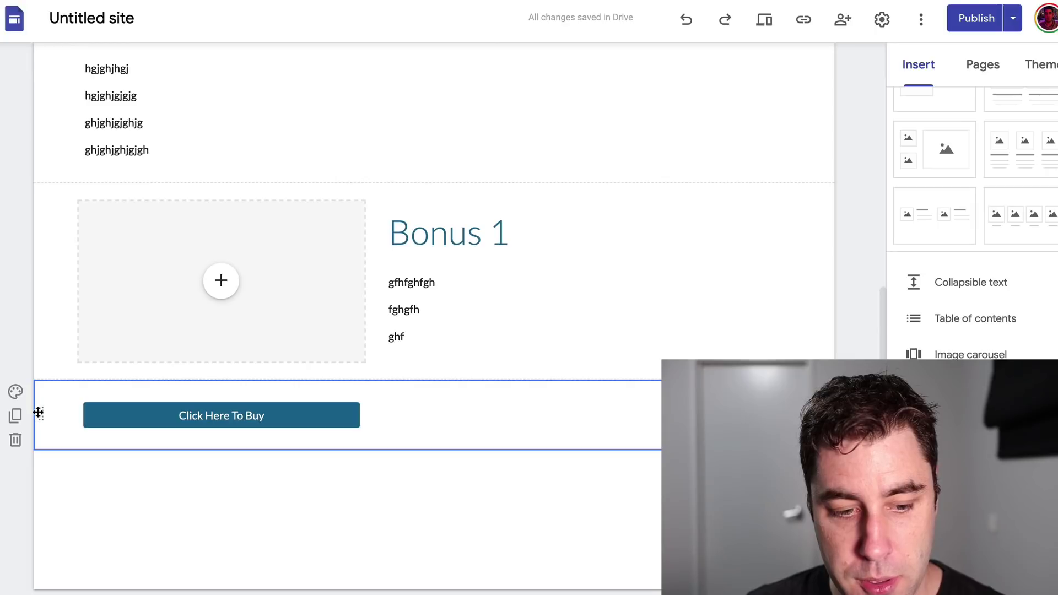
left_click(125, 411)
left_click_drag(125, 411, 422, 423)
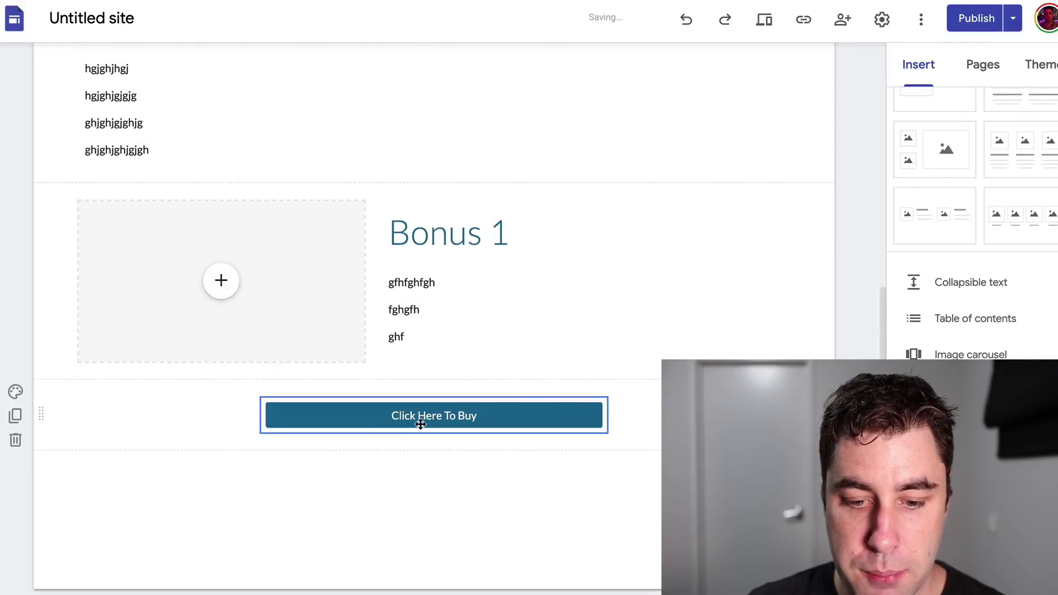
Publish the updated site and view its live Leadly review page and Home page.
left_click(973, 27)
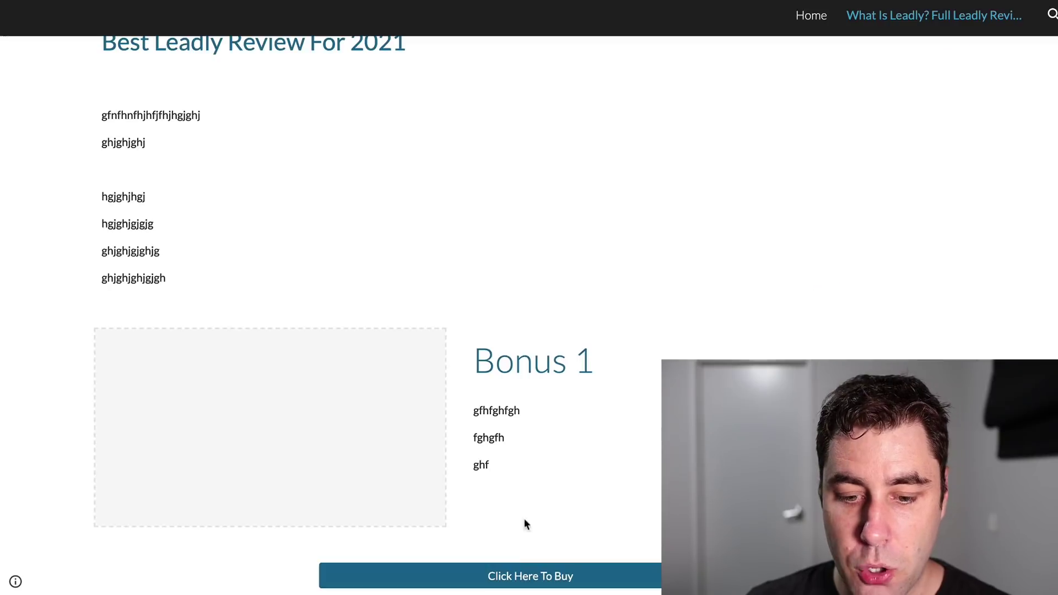
scroll(549, 576, "up", 2)
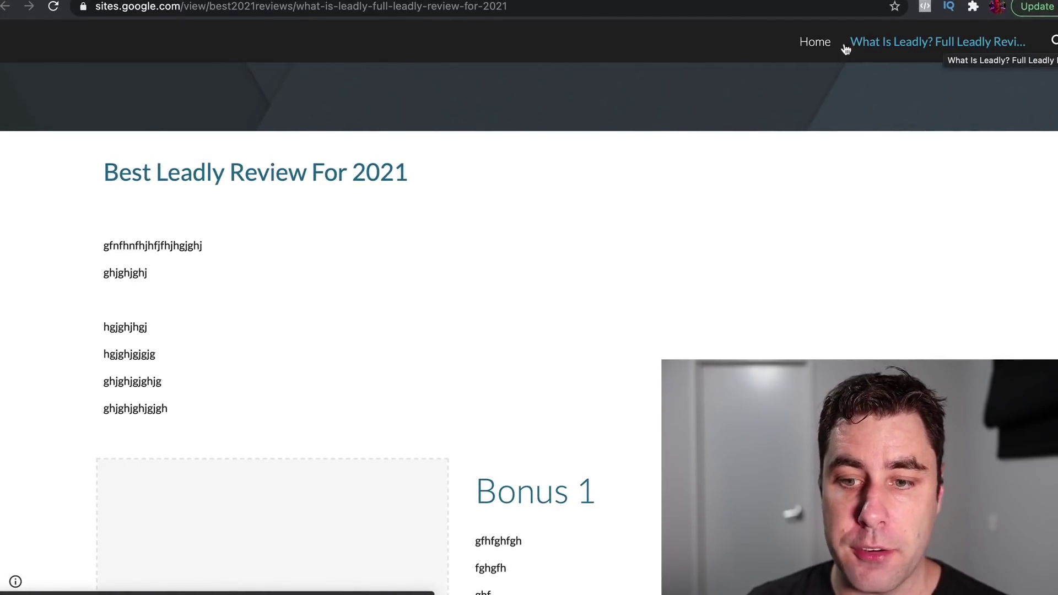
left_click(815, 41)
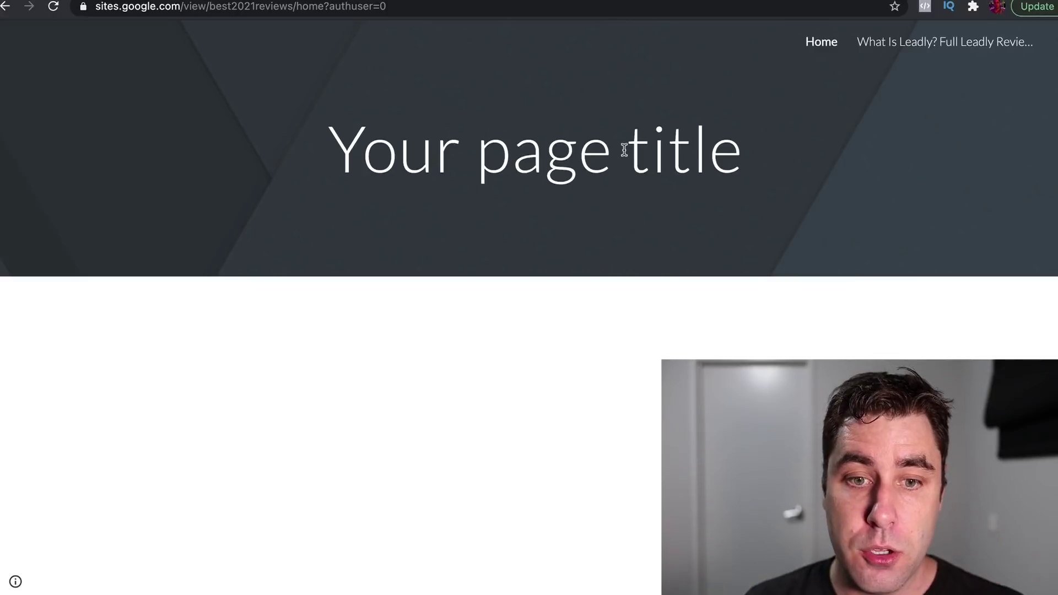
Compare the dope-review.com home page with the published Leadly review page.
left_click(220, 1)
scroll(220, 133, "up", 1)
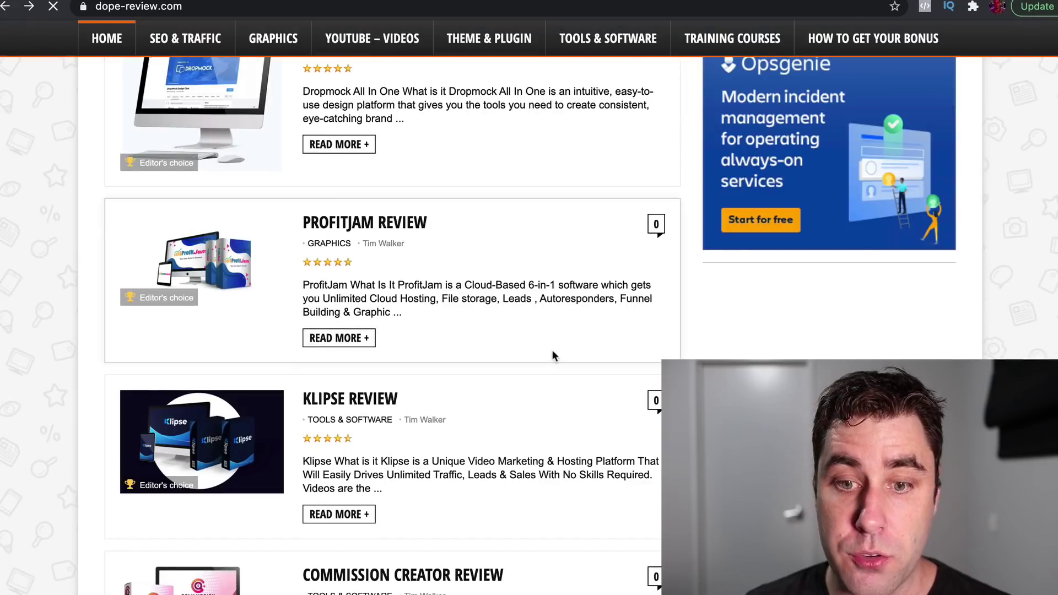
left_click(385, 0)
left_click(940, 44)
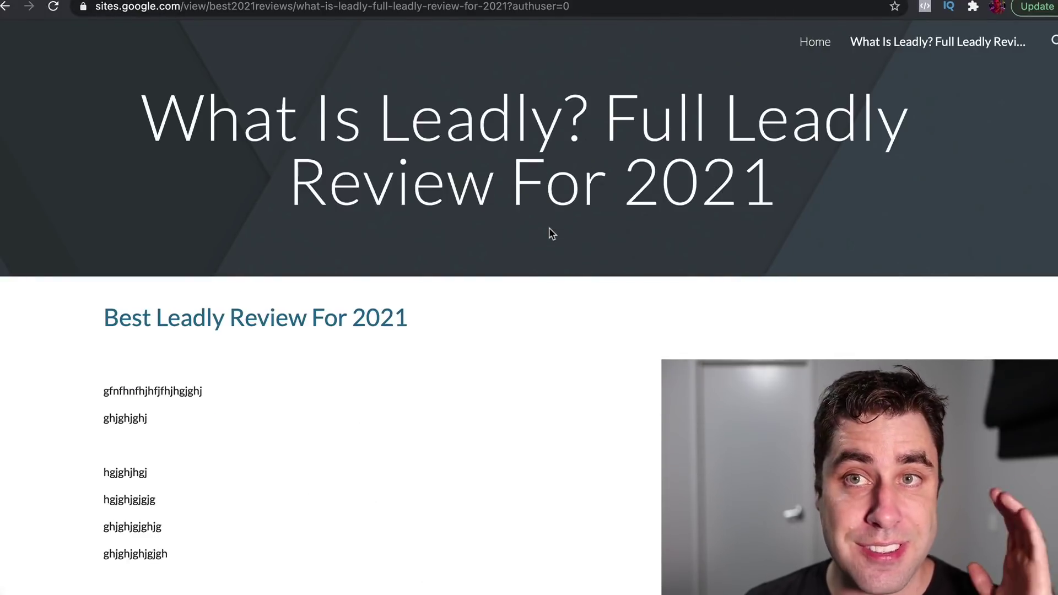
scroll(551, 233, "down", 5)
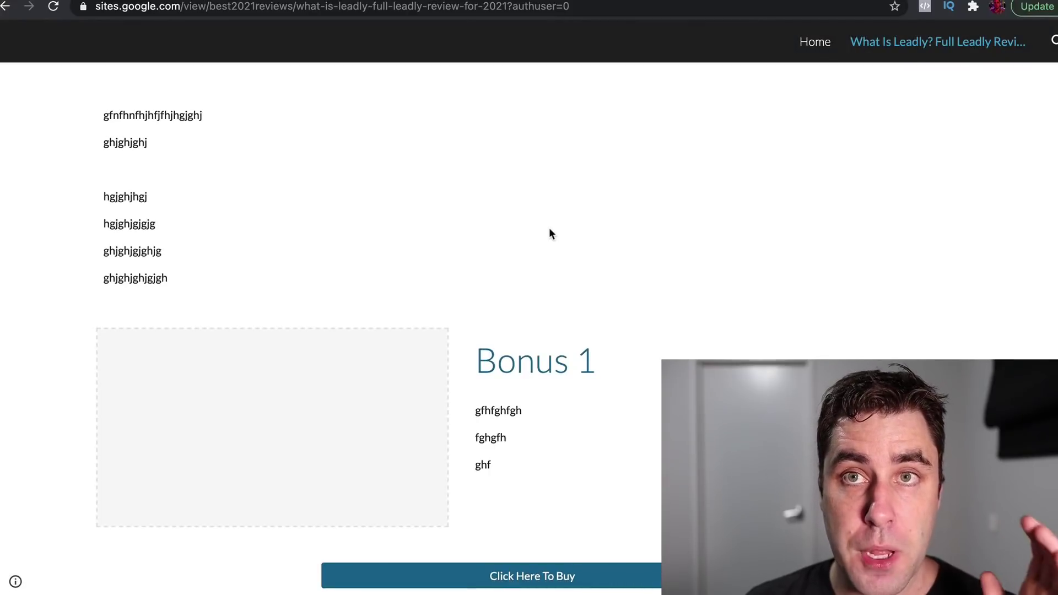
scroll(549, 229, "up", 5)
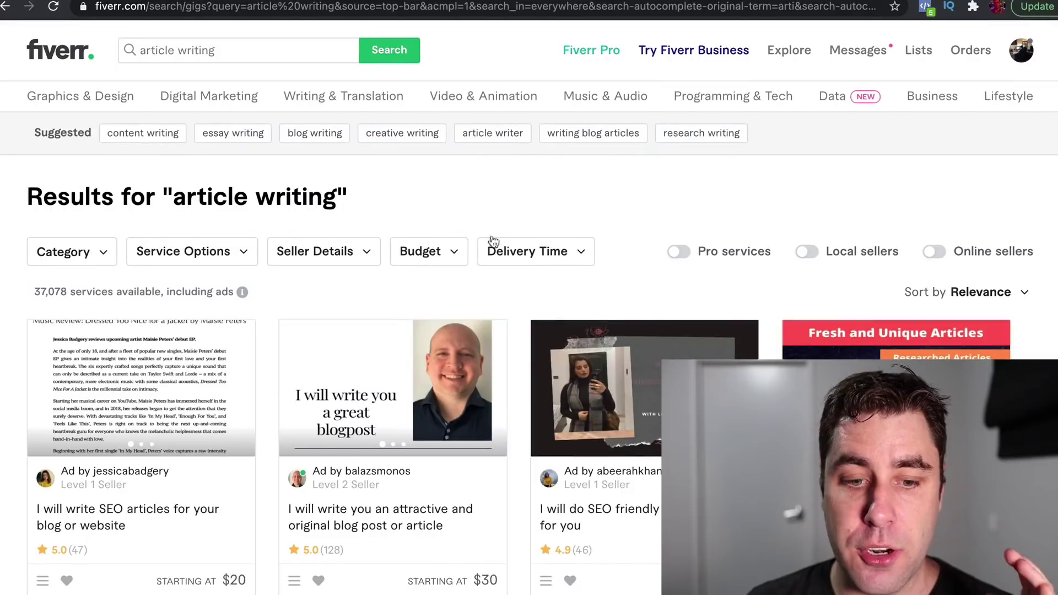
Browse the article writing gigs on Fiverr and the launch lists on MunchEye.
scroll(610, 230, "down", 4)
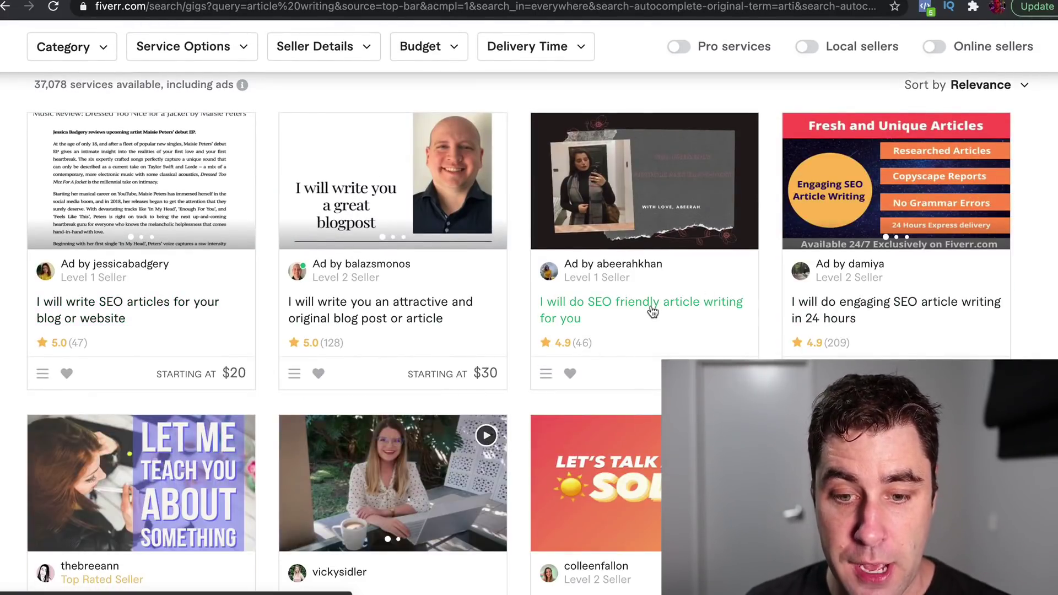
scroll(652, 308, "down", 3)
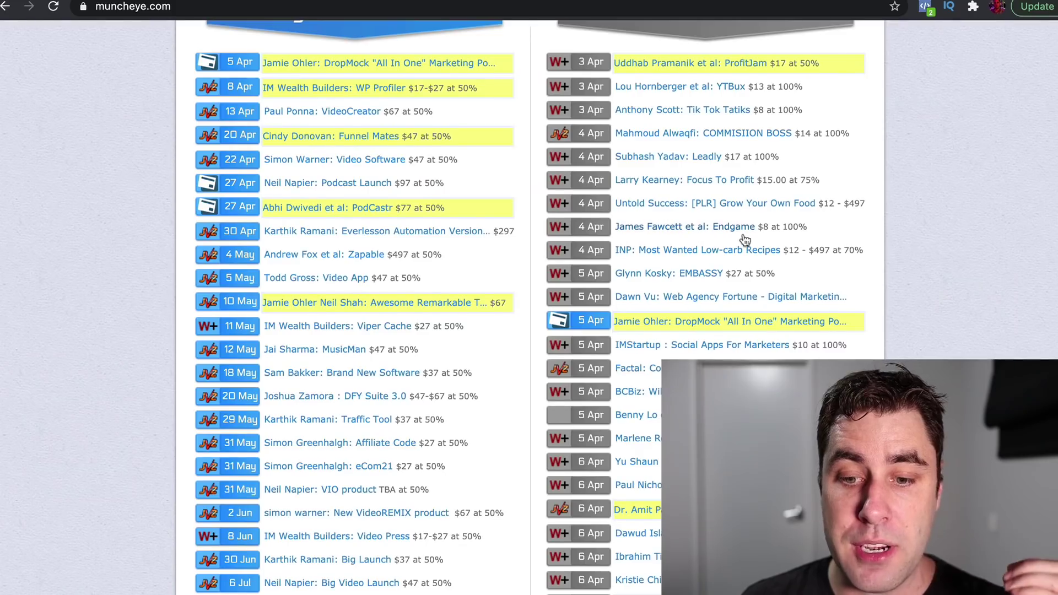
scroll(529, 309, "down", 3)
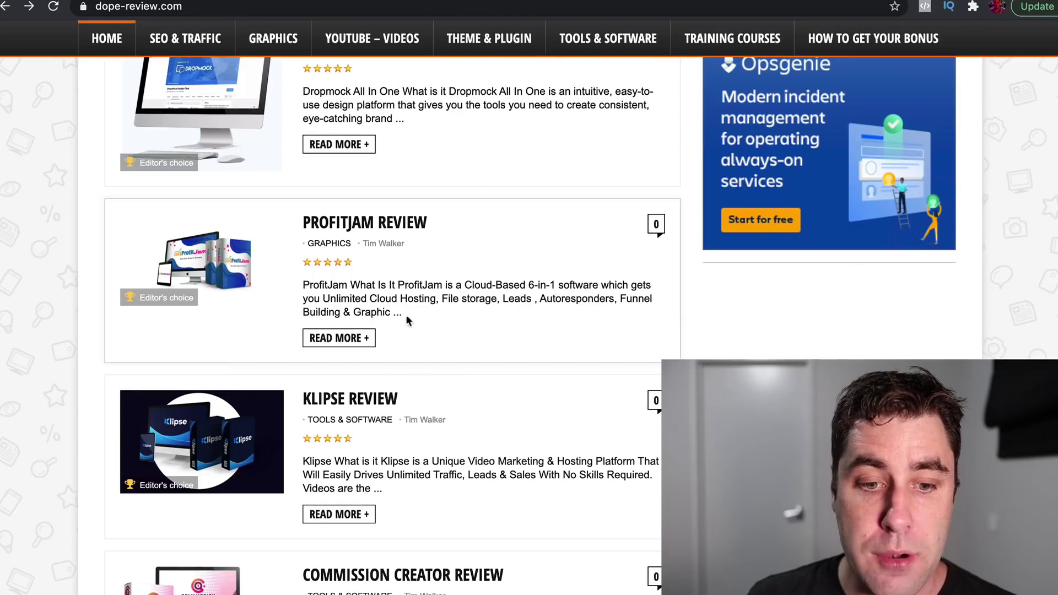
Examine the list of reviews on dope-review.com and the content sections of the live Leadly review page.
scroll(407, 323, "up", 4)
scroll(411, 325, "down", 15)
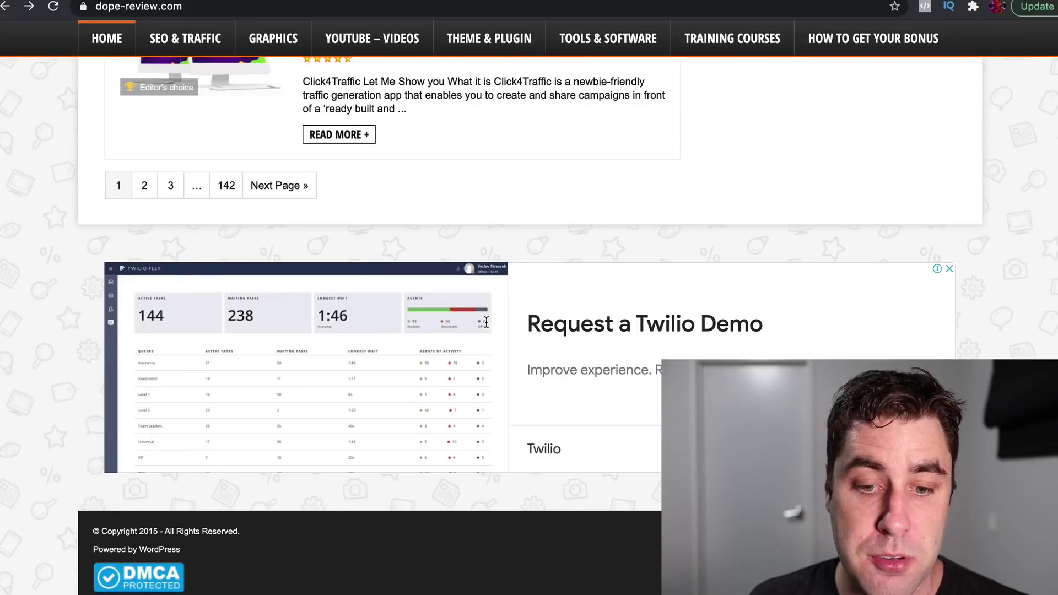
scroll(486, 329, "up", 5)
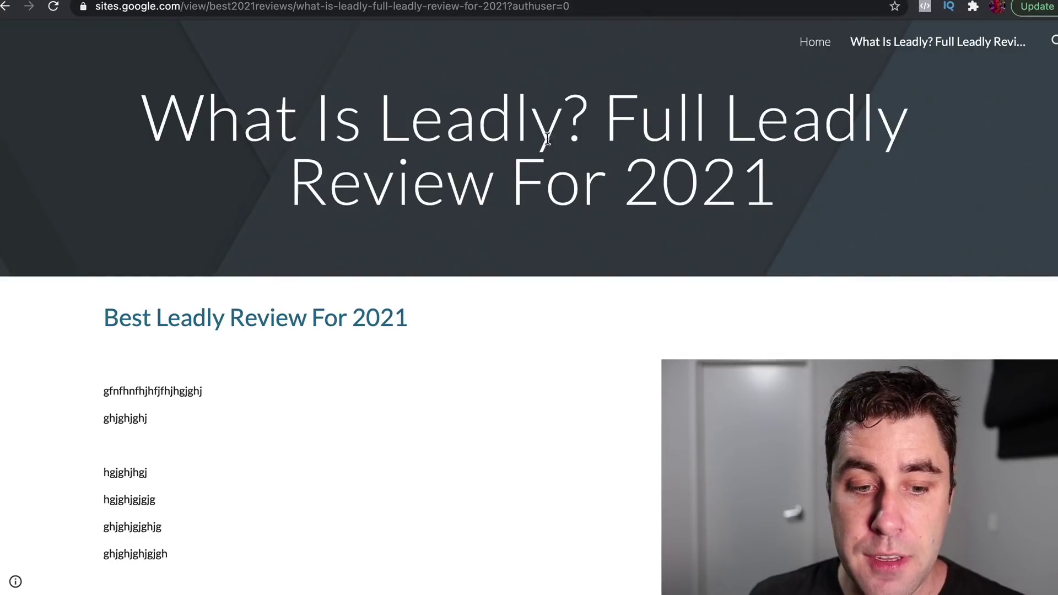
scroll(546, 137, "down", 5)
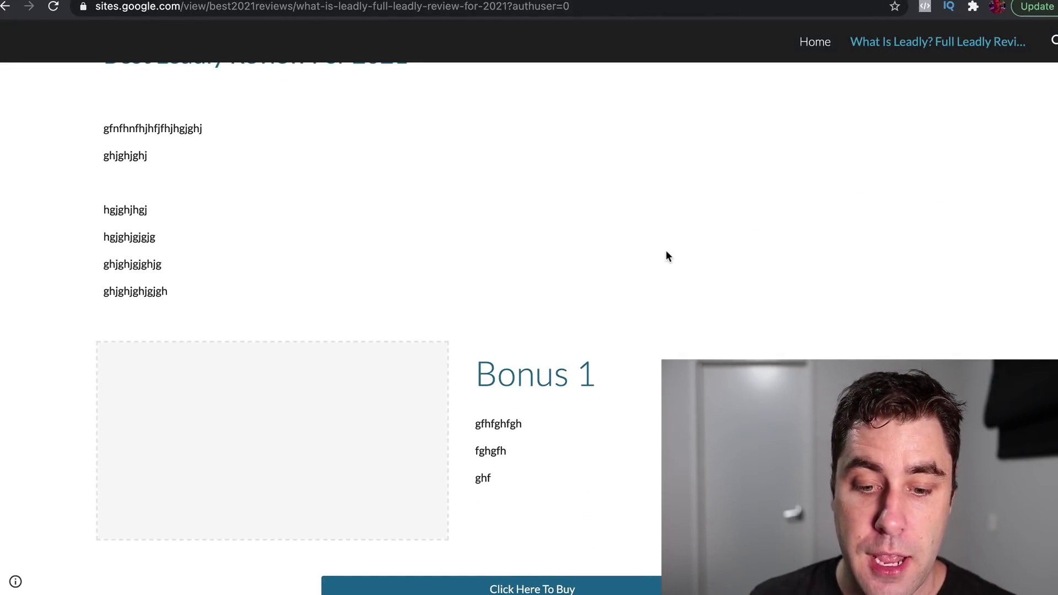
scroll(666, 256, "up", 1)
scroll(567, 586, "down", 1)
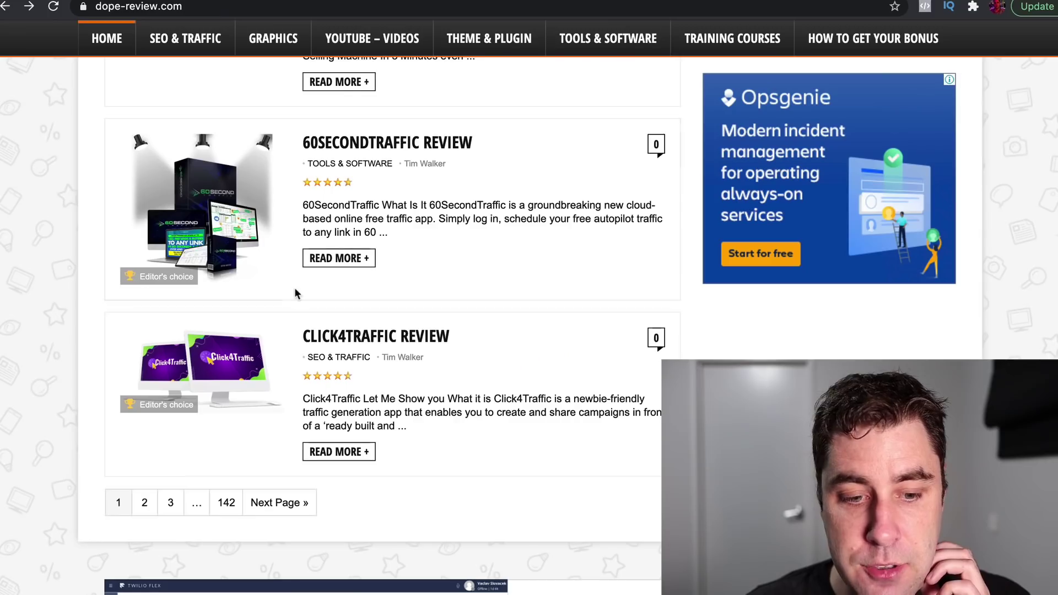
Check the last reviews and page numbering on dope-review.com, and look through further upcoming launches on MunchEye.
scroll(295, 293, "down", 2)
scroll(259, 465, "up", 2)
scroll(236, 521, "down", 1)
left_click(227, 529)
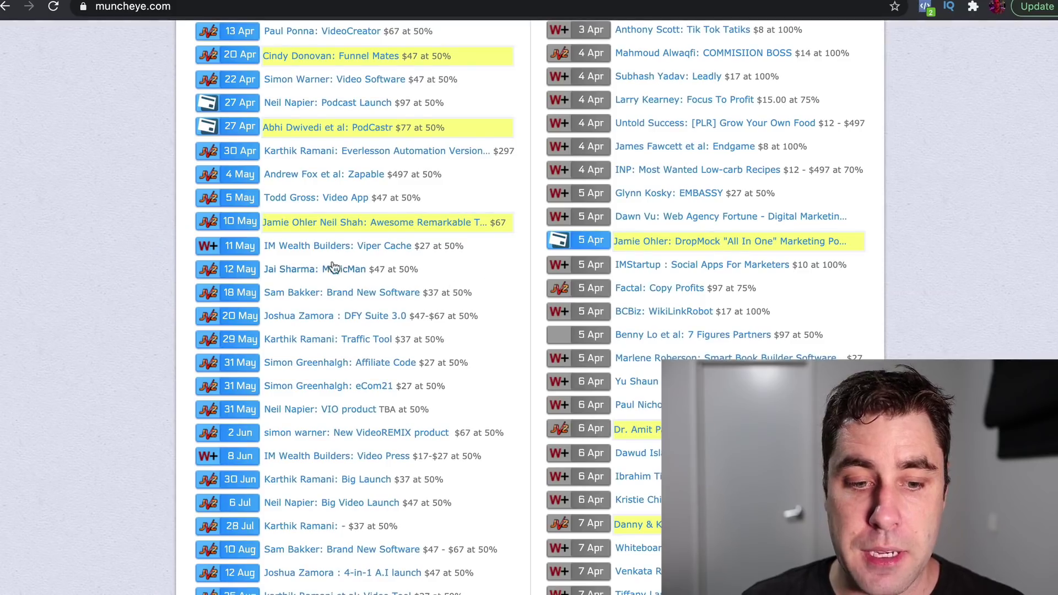
scroll(333, 267, "down", 2)
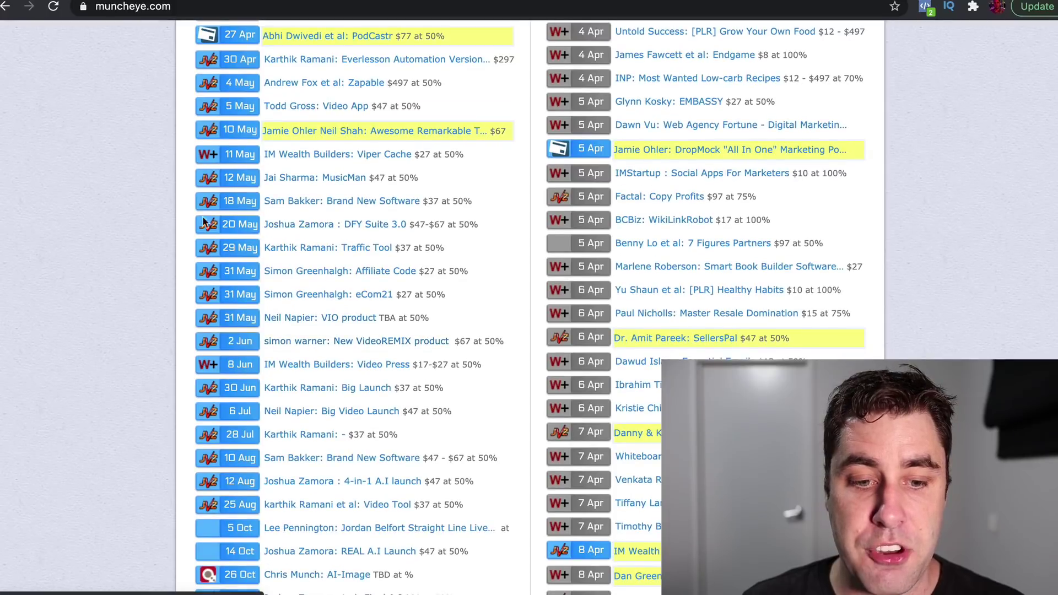